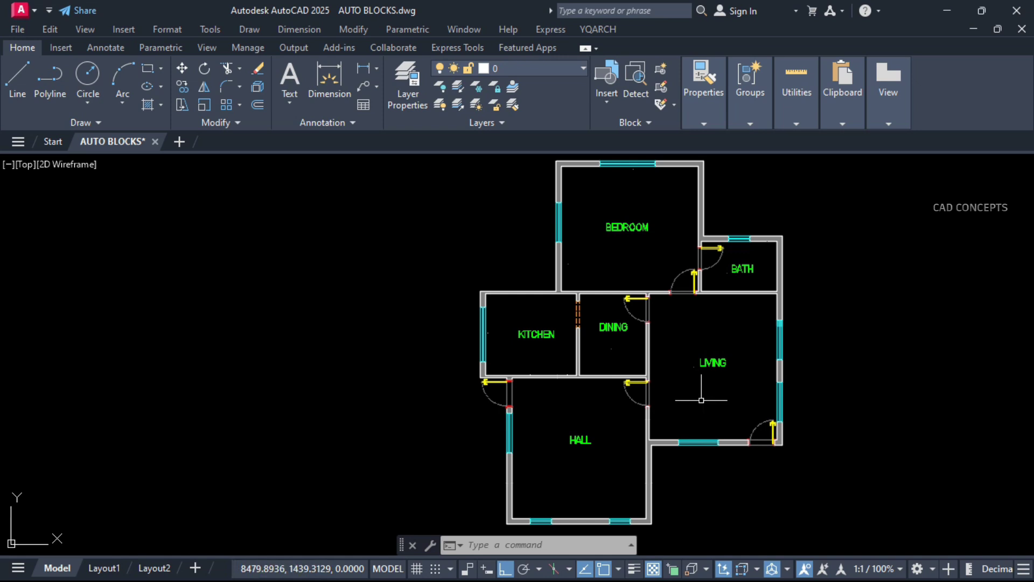
- Erase the stray short line under the BATH label
click(729, 269)
click(710, 285)
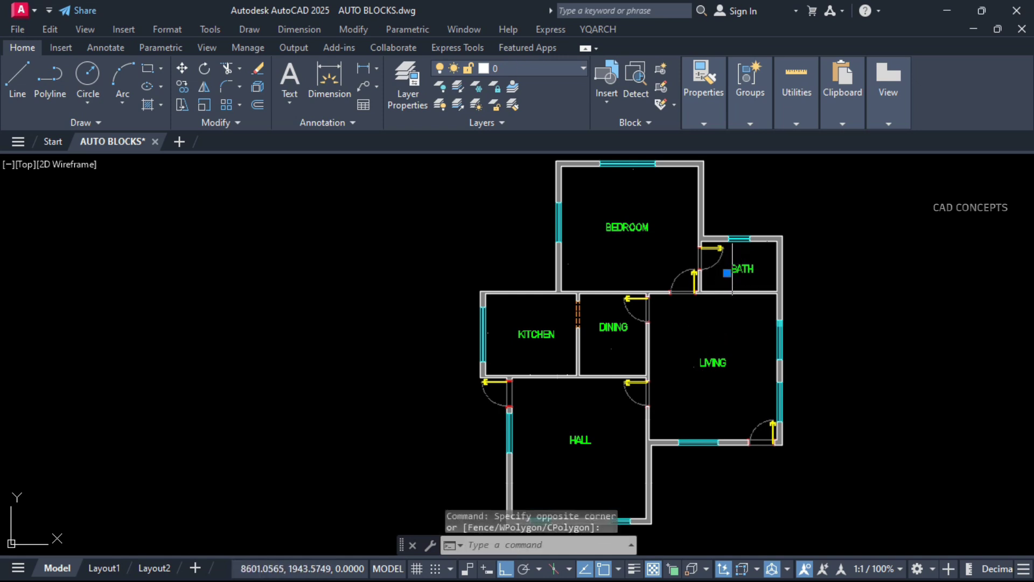
text(e)
key(Return)
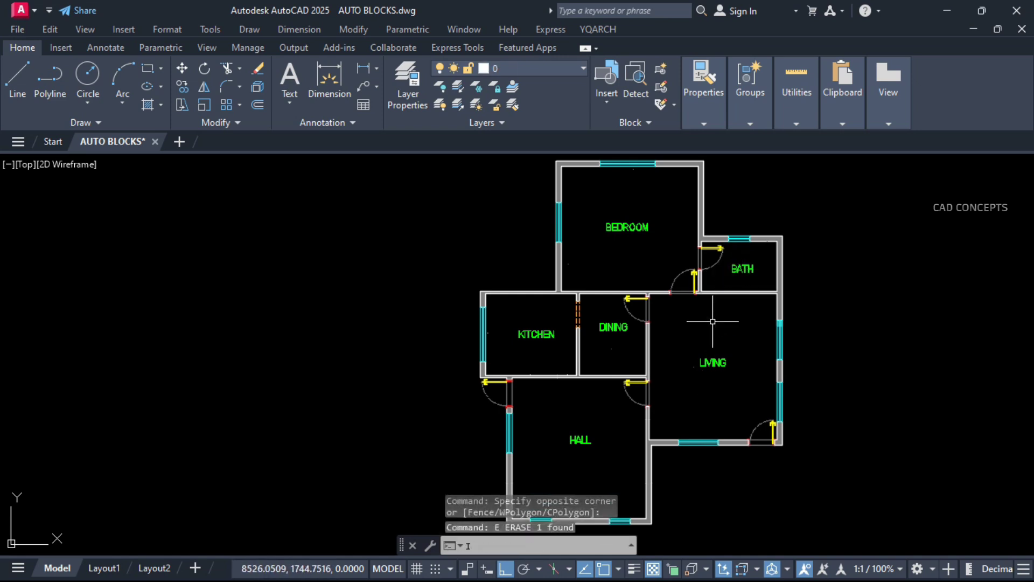
- Insert the BED block at the top of the bedroom with the IBL routine
text(IBL)
key(Return)
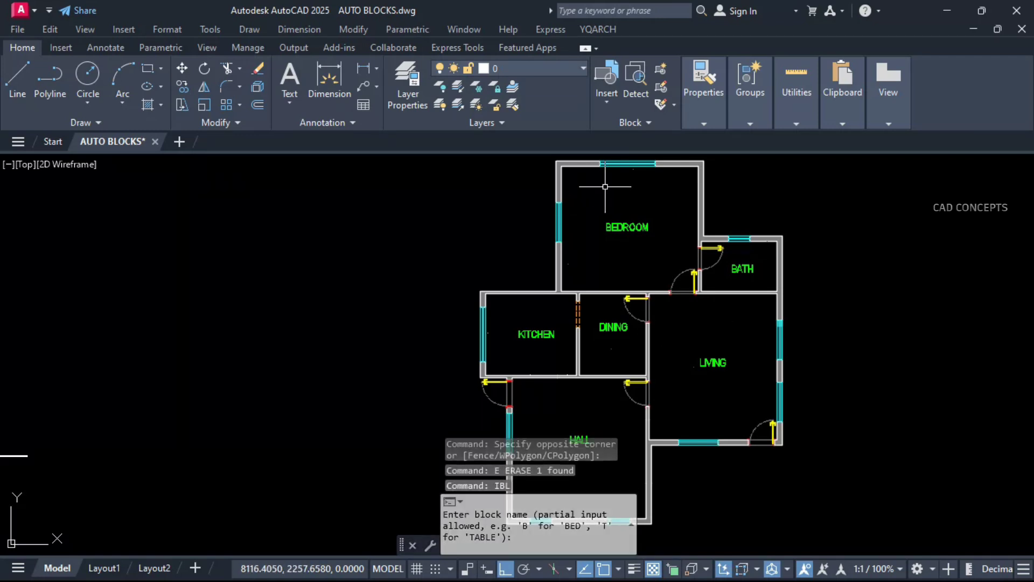
text(BED)
key(Return)
scroll(604, 173, up, 2)
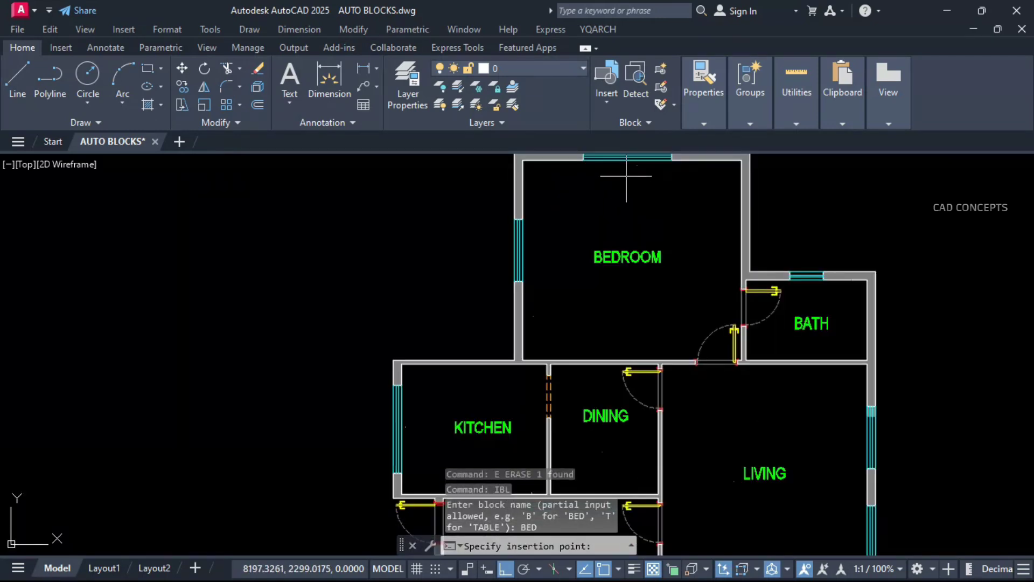
middle_drag(618, 171, 621, 217)
click(631, 202)
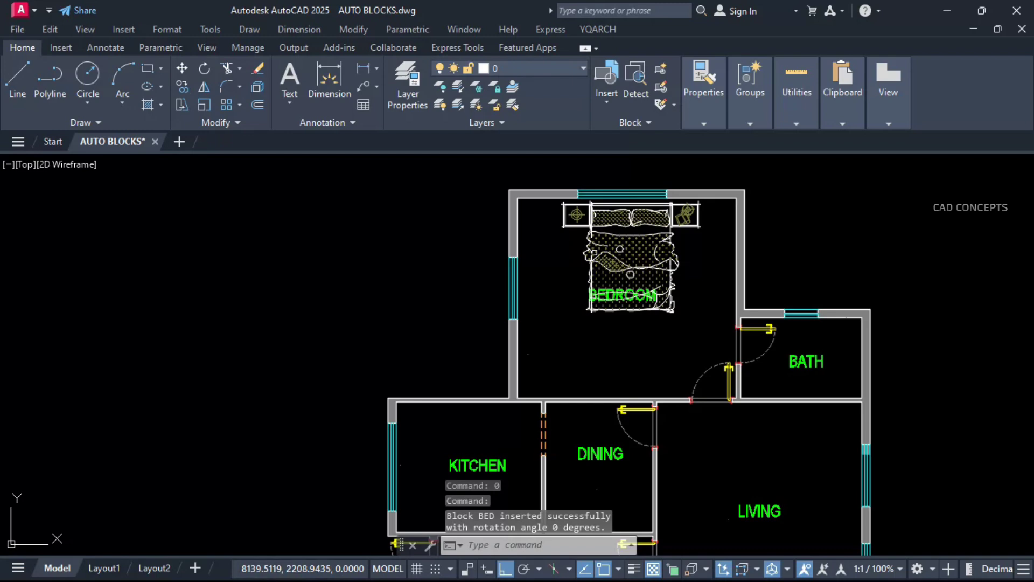
- Place the CHAIR set by the bedroom's left wall and the TV unit against the bottom wall
text(IBL)
key(Return)
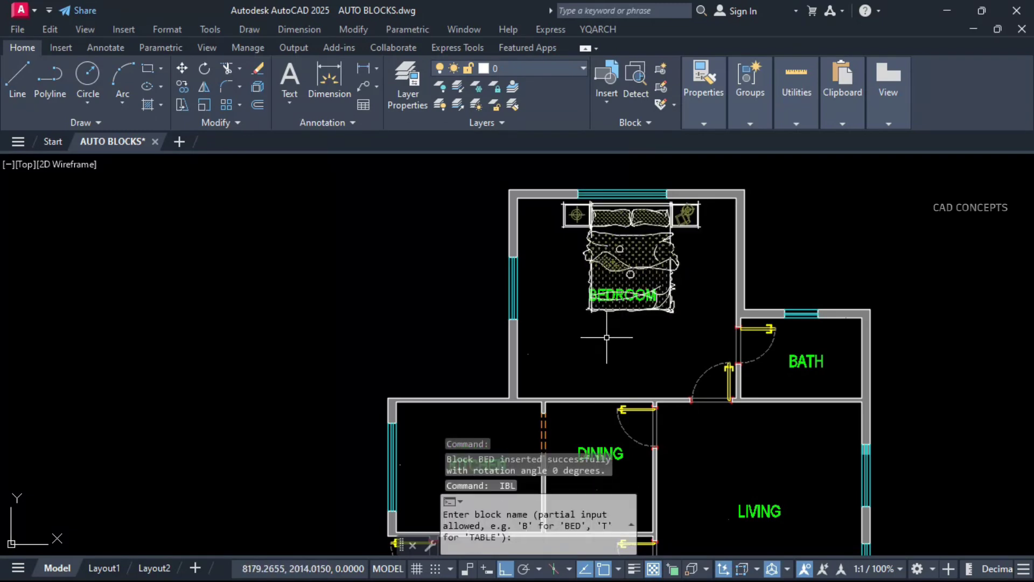
text(CH)
key(Return)
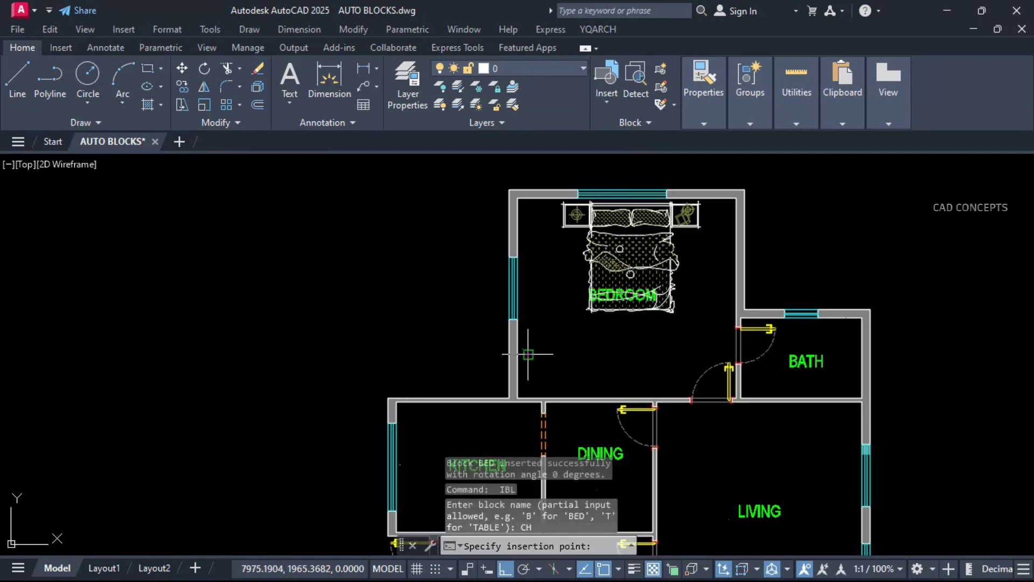
click(532, 353)
key(Return)
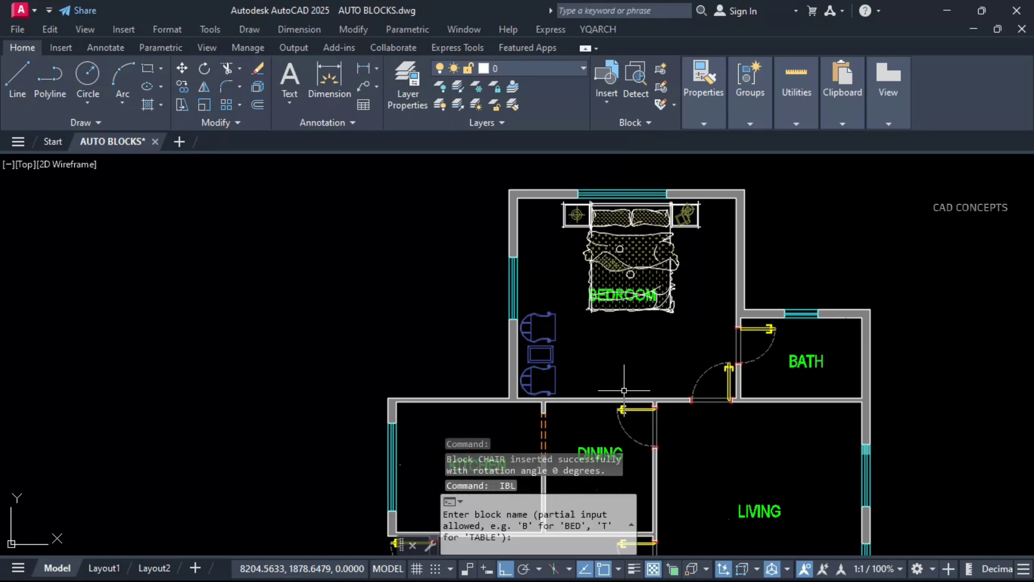
text(TV)
key(Return)
scroll(624, 392, up, 4)
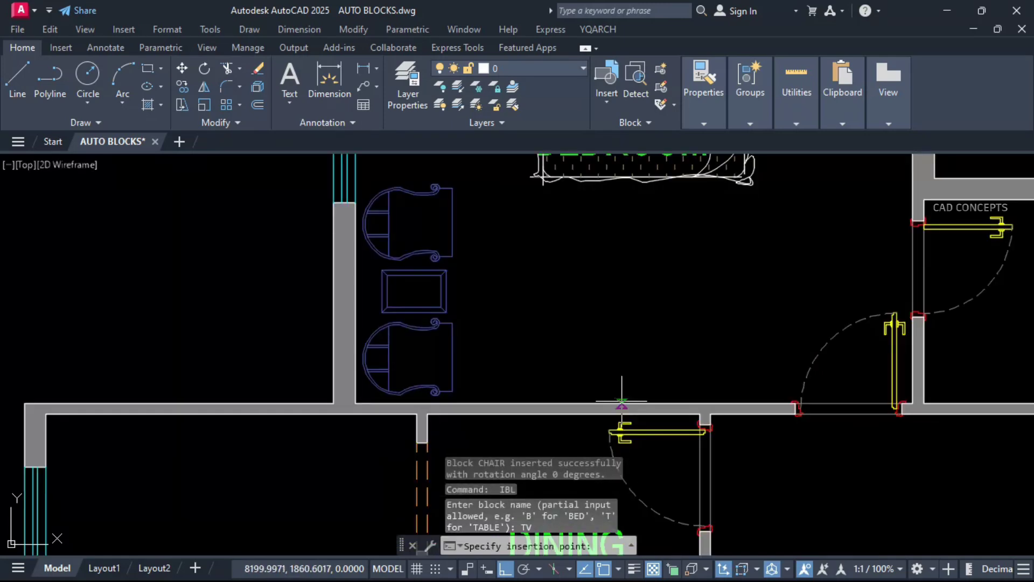
click(622, 401)
- Bring the kitchen and dining rooms into view and start IBL again
scroll(643, 252, up, 2)
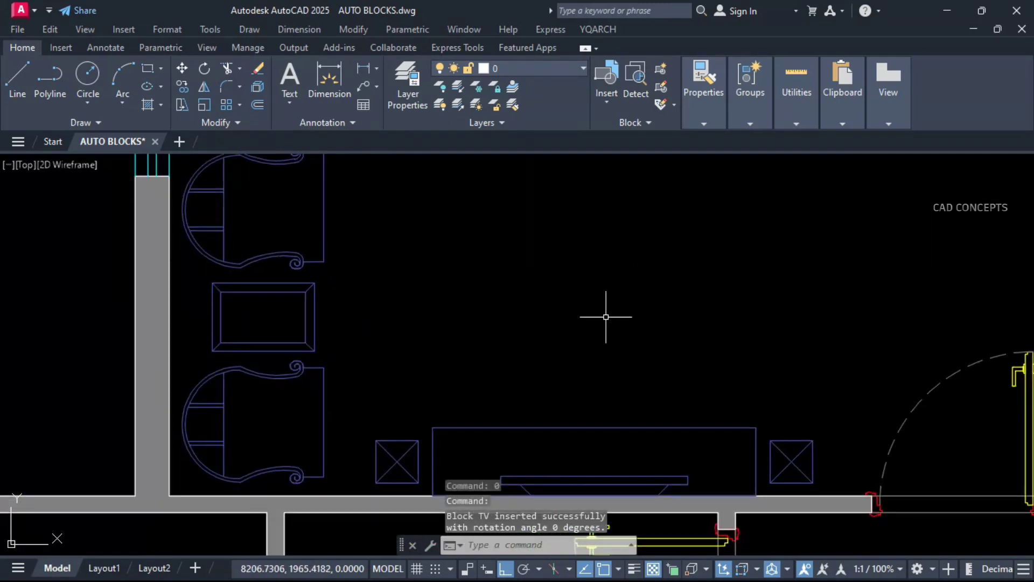
scroll(620, 246, down, 4)
middle_drag(564, 342, 750, 213)
text(IBL)
key(Return)
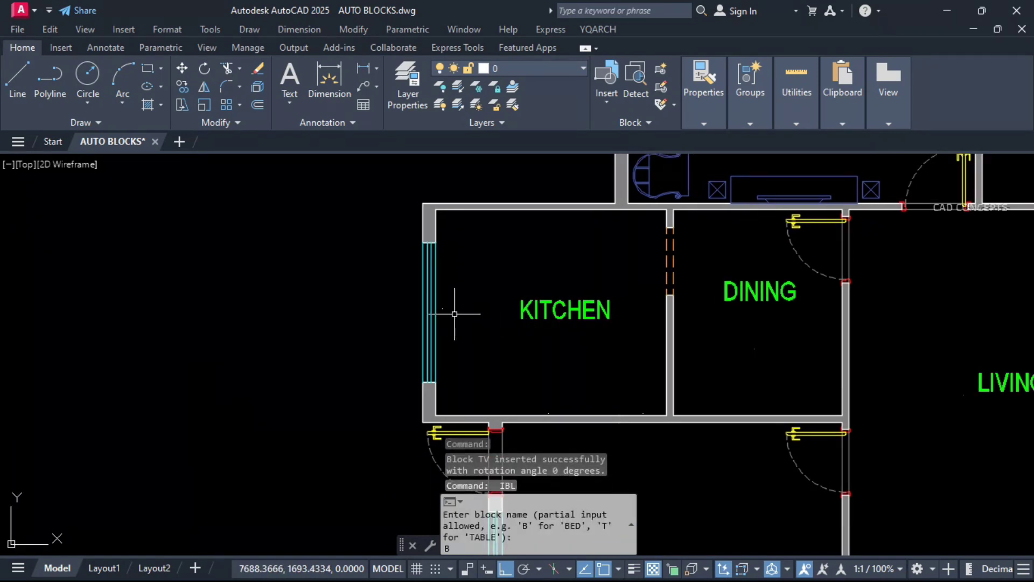
- Place the BASIN, STOVE and fridge blocks along the kitchen walls
text(BAS)
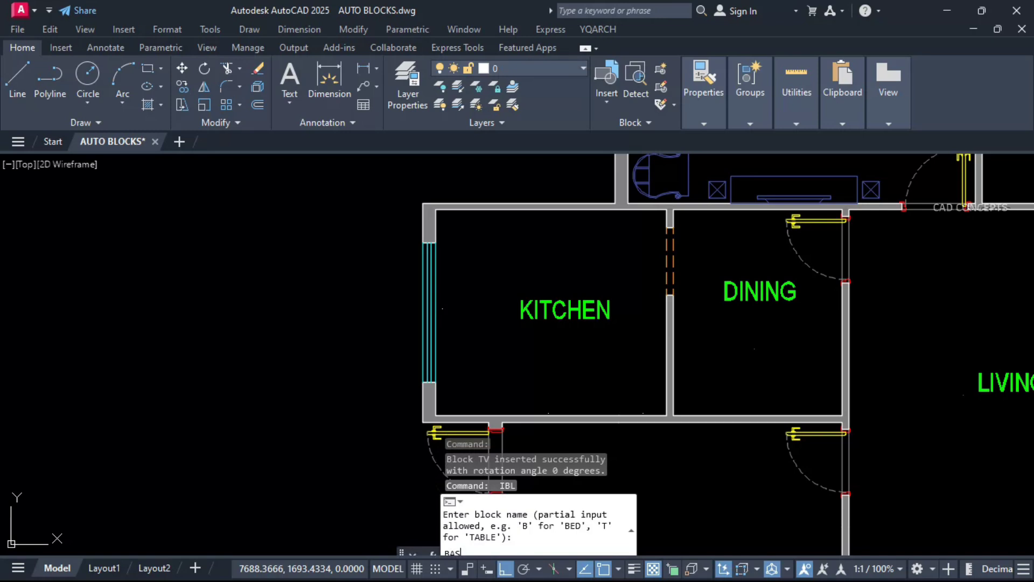
key(Return)
click(455, 311)
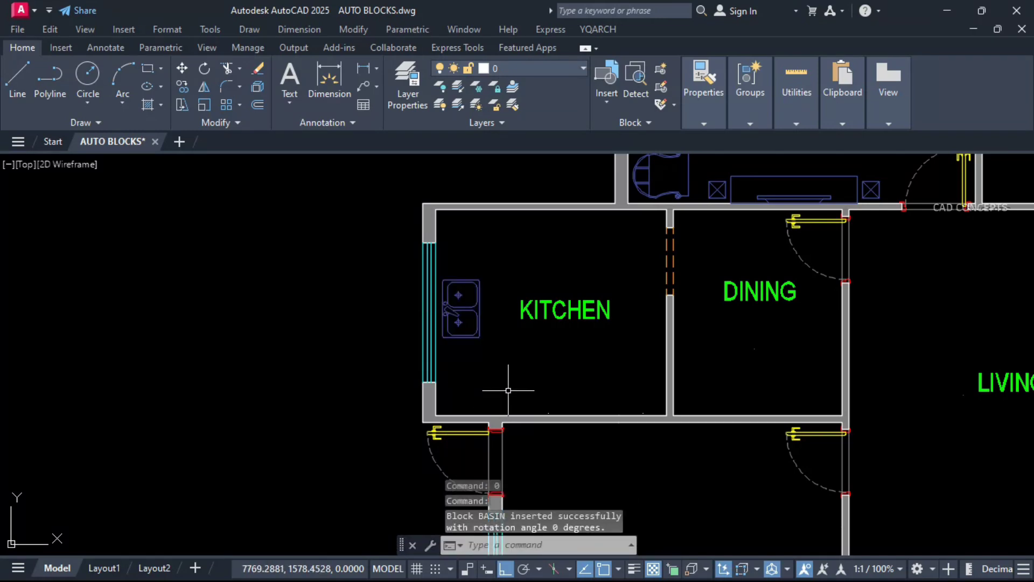
key(Return)
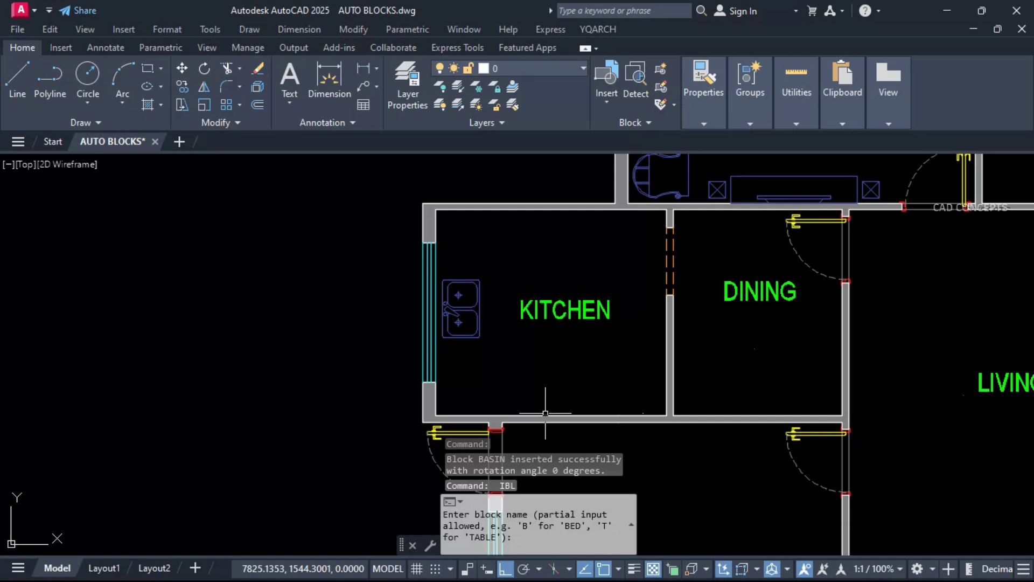
text(STOV)
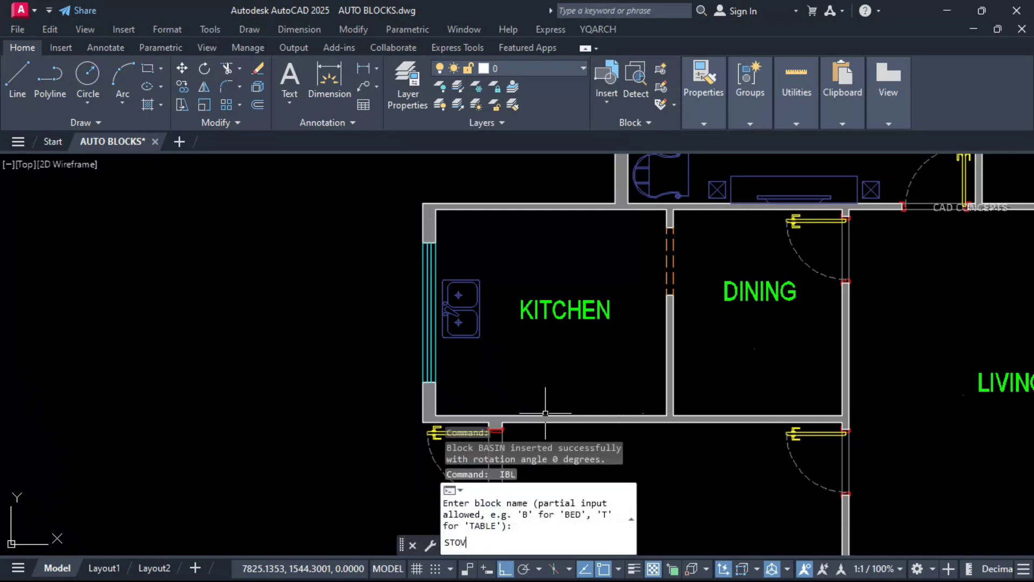
text(E)
key(Return)
click(545, 414)
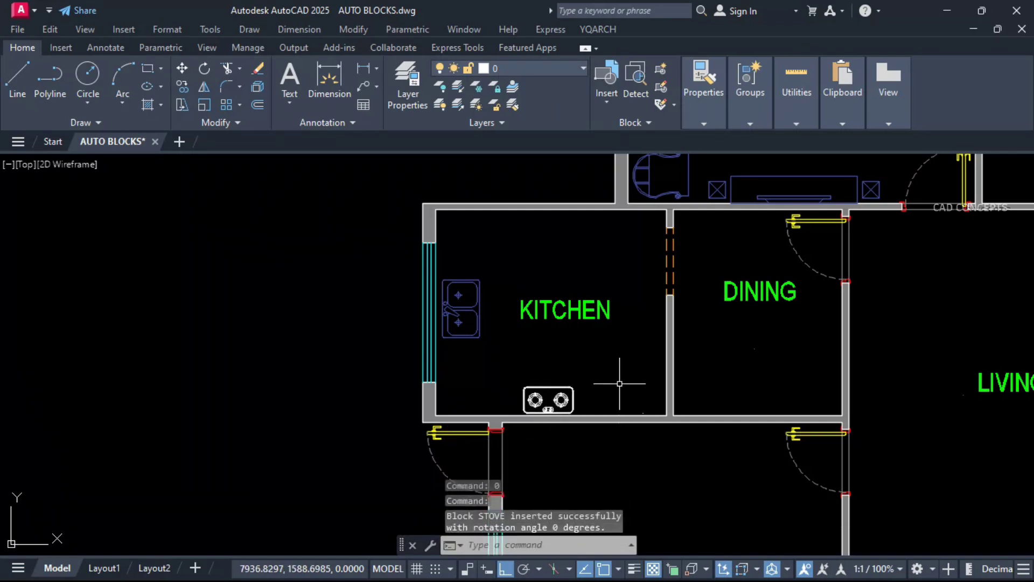
key(Return)
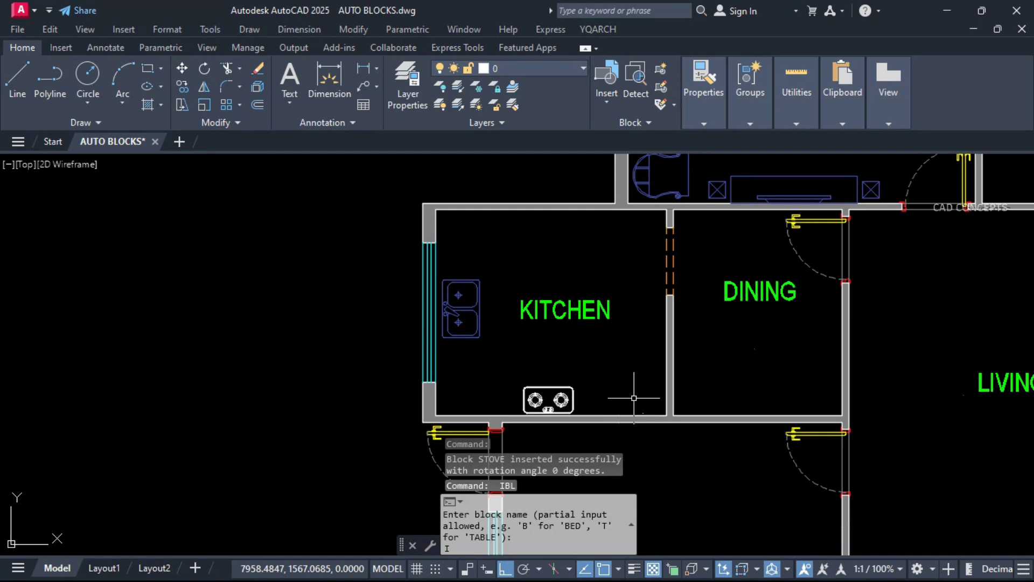
text(FR)
key(Return)
click(642, 410)
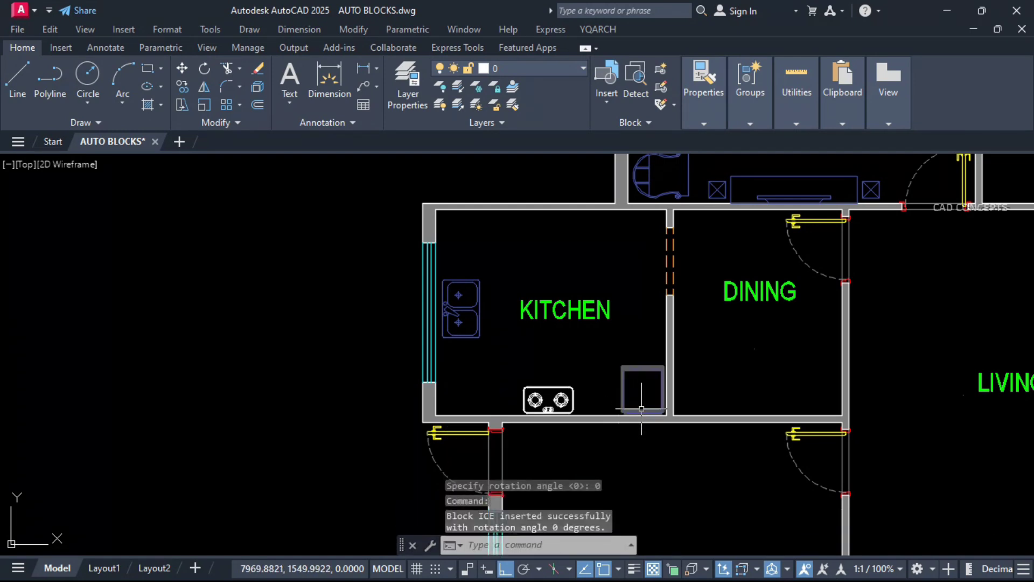
middle_drag(726, 395, 629, 416)
- Insert the TABLE block with chairs in the DINING room
key(Return)
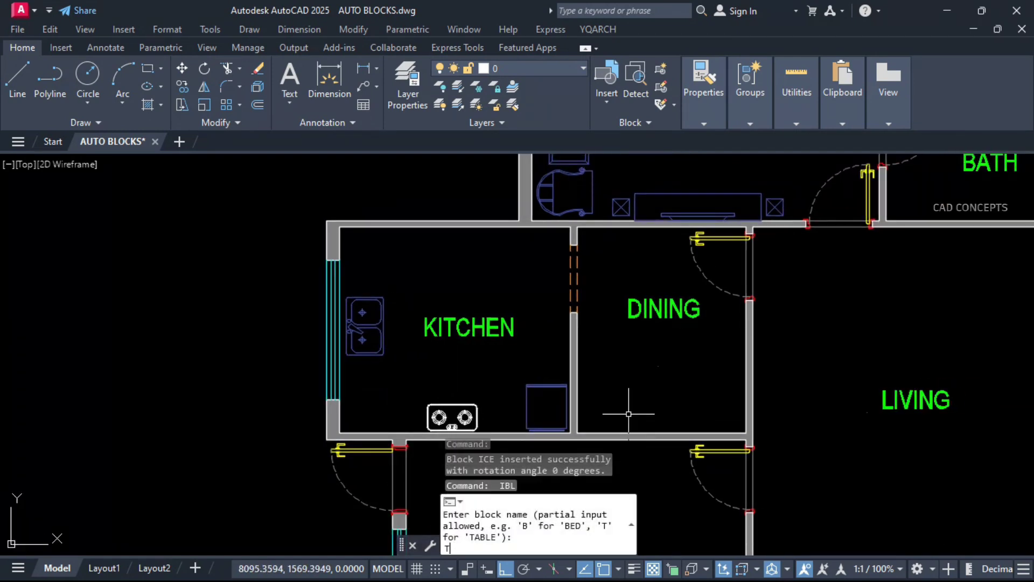
text(TAB)
key(Return)
click(658, 366)
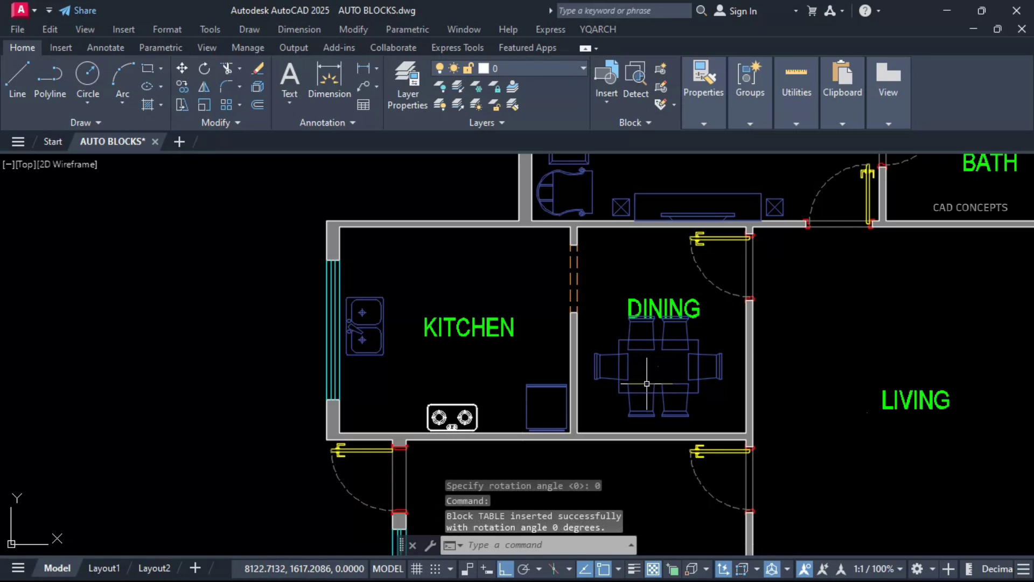
middle_drag(854, 357, 460, 472)
key(Return)
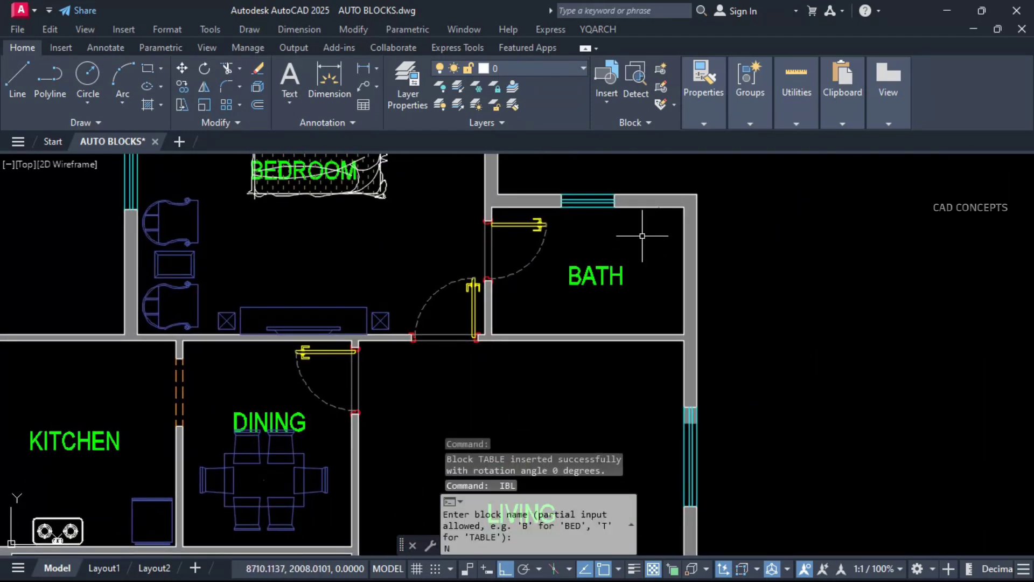
- Insert the BATH block along the bath's right wall
key(BackSpace)
text(BATH)
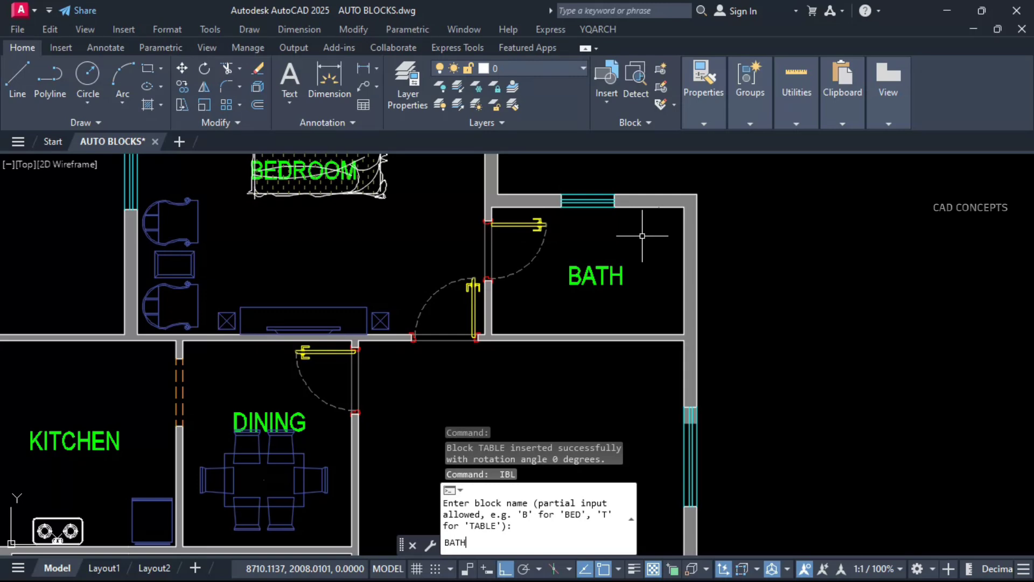
key(Return)
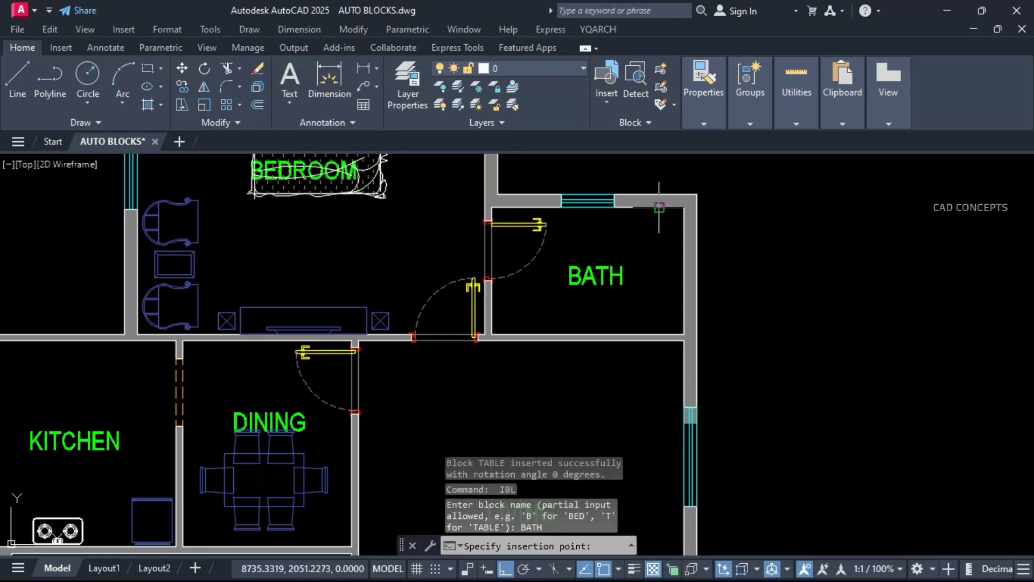
click(659, 208)
middle_drag(573, 369, 635, 383)
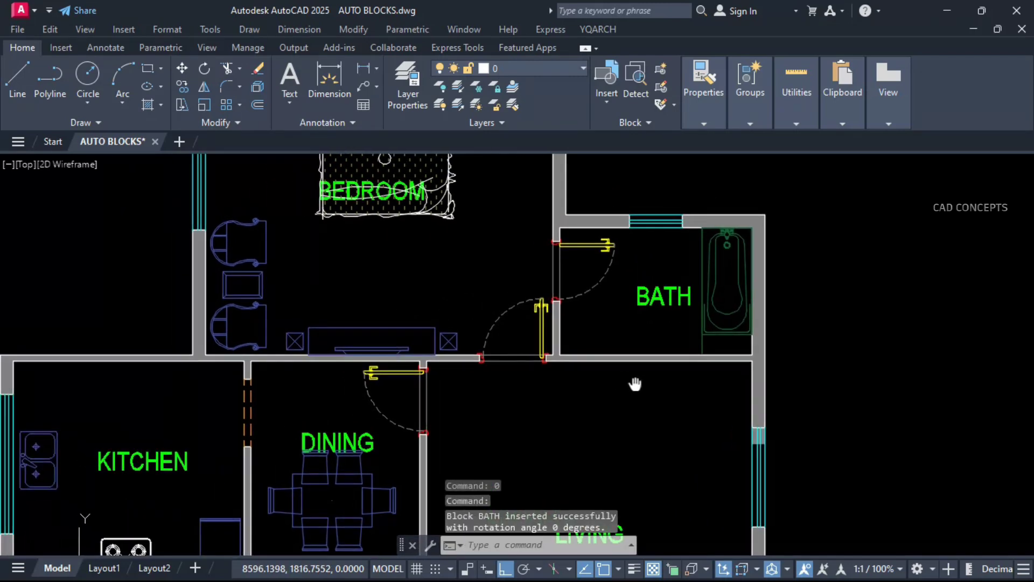
- Place the WC beside the bath door and the SINK inside the bath
key(Return)
text(B)
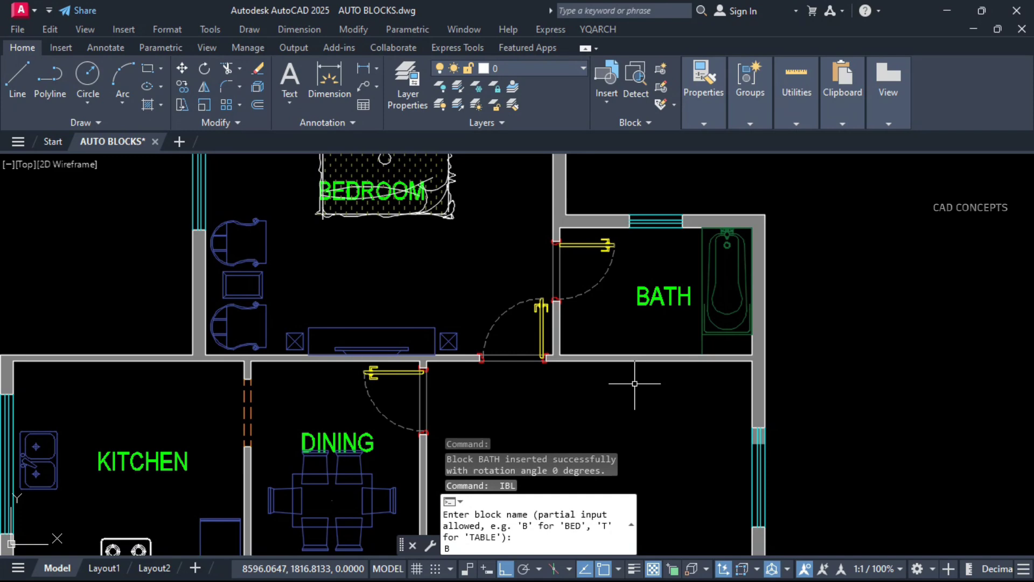
key(BackSpace)
text(W)
key(Return)
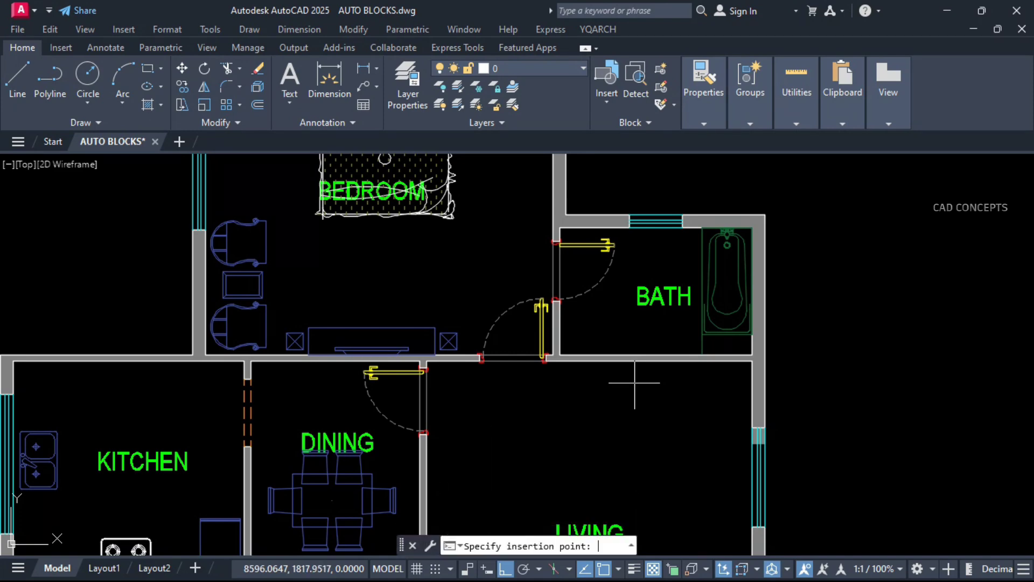
click(561, 328)
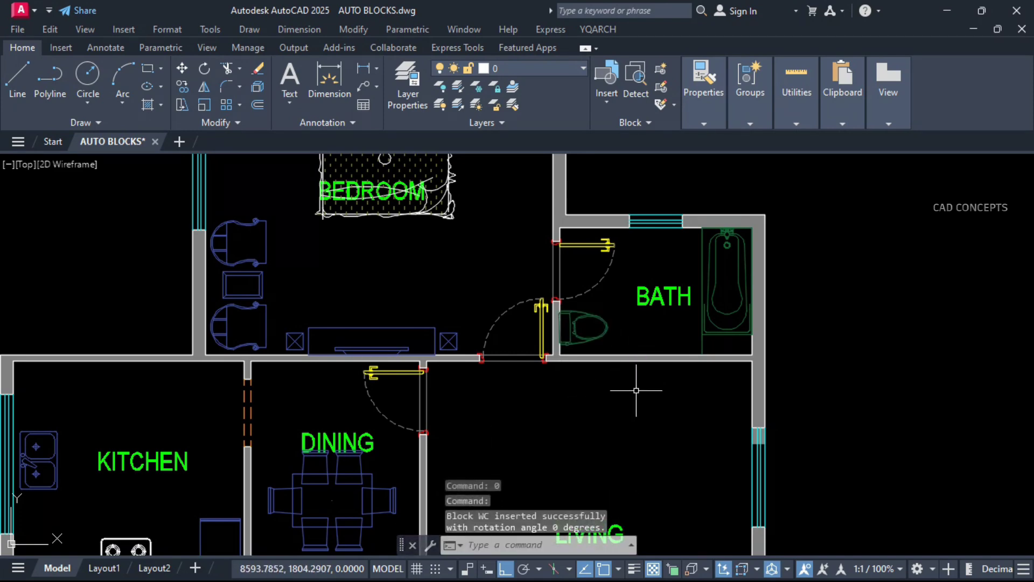
key(Return)
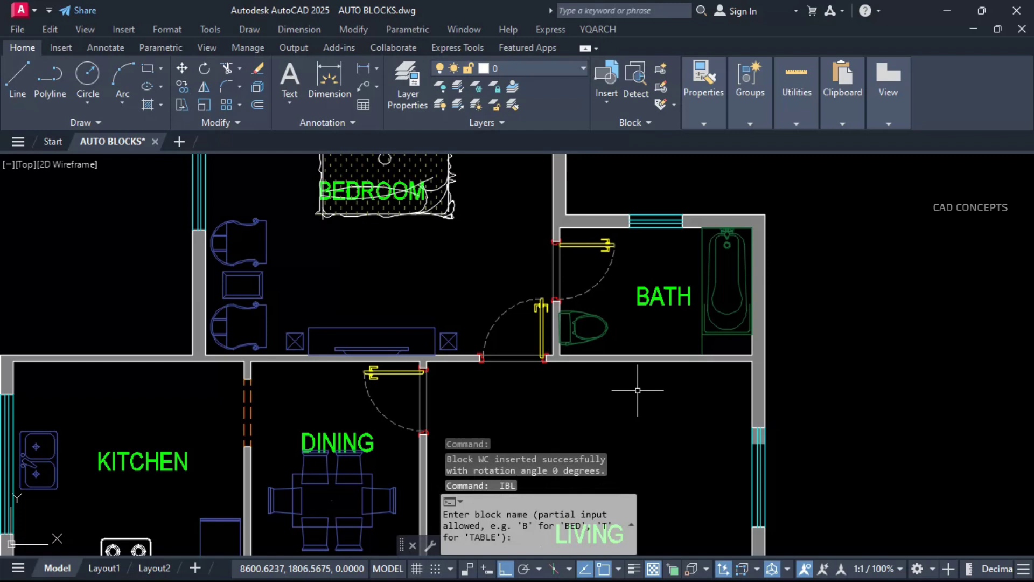
text(SINK)
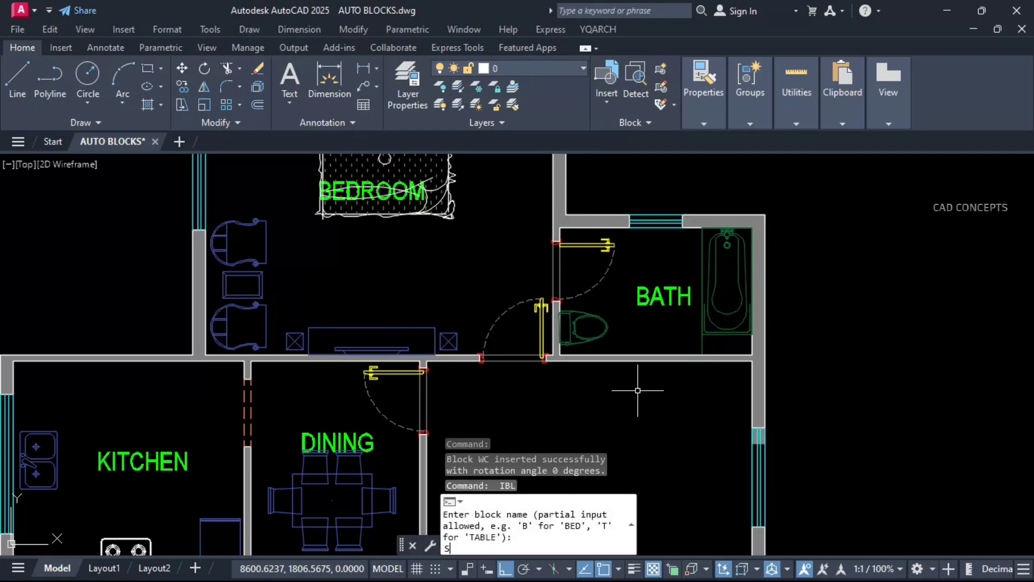
key(Return)
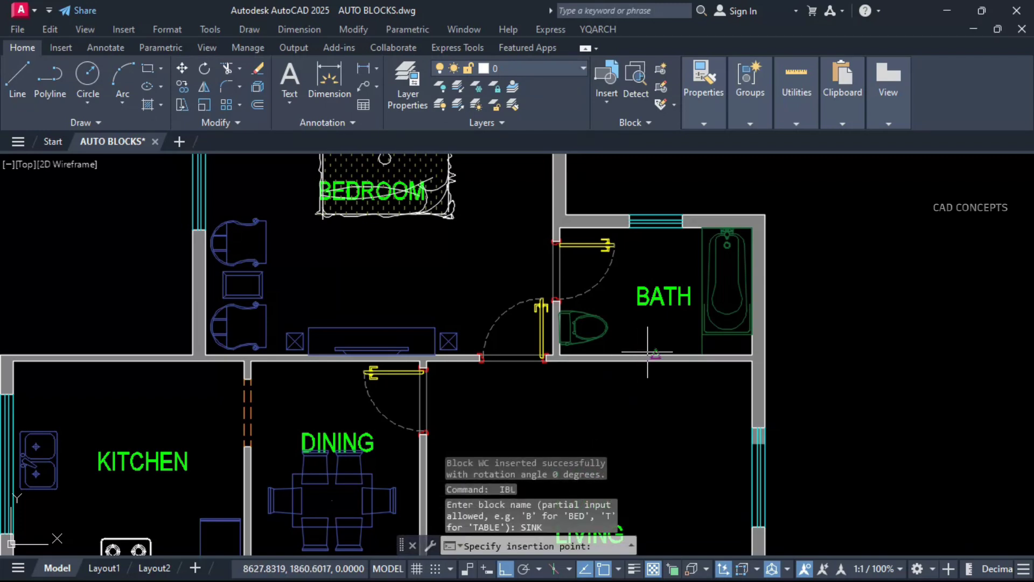
click(647, 351)
- Insert the SOFA block inside the HALL
scroll(628, 388, down, 3)
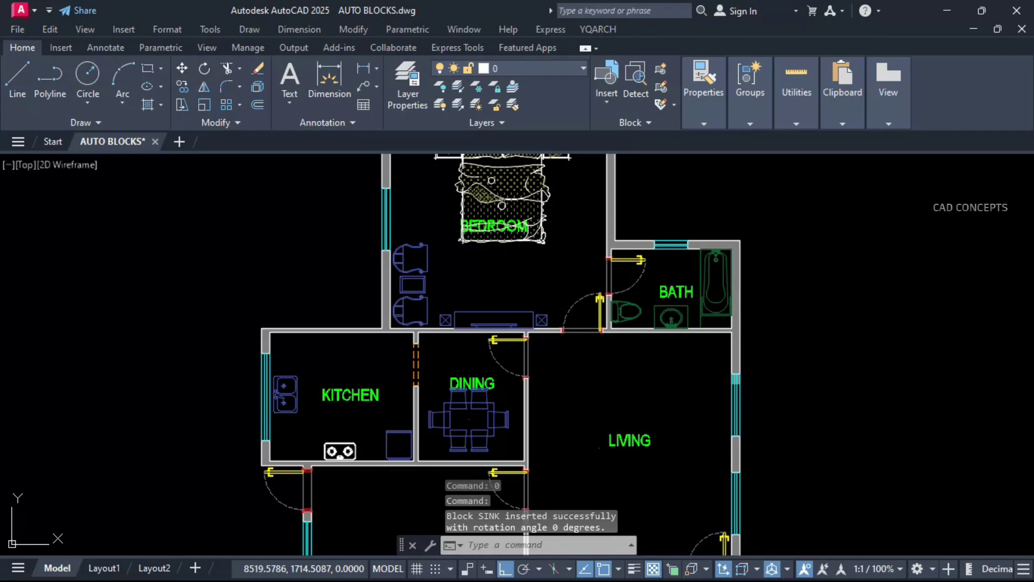
mouse_move(664, 411)
middle_down()
mouse_move(727, 288)
mouse_move(700, 324)
middle_up()
key(Return)
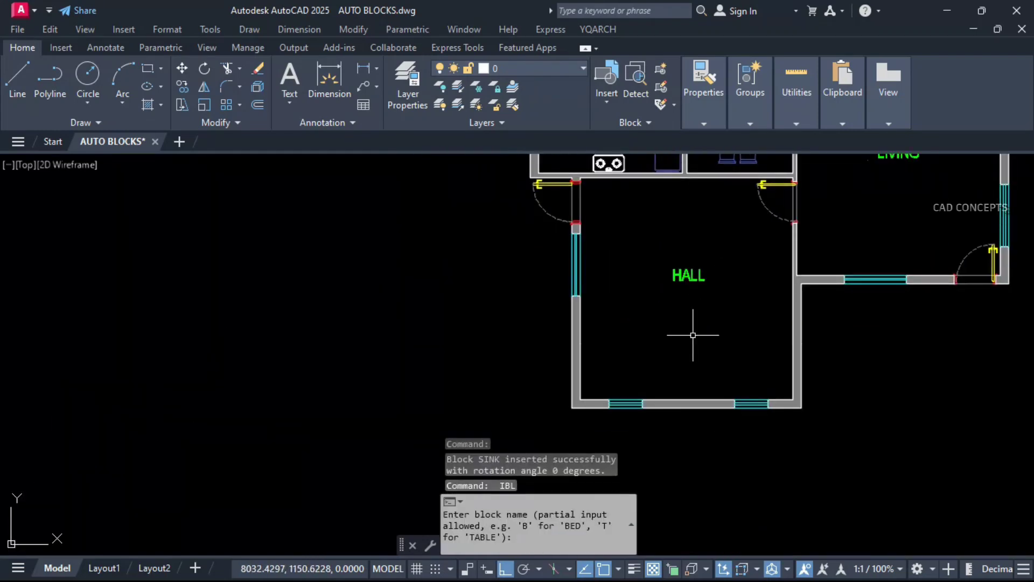
text(SO)
key(Return)
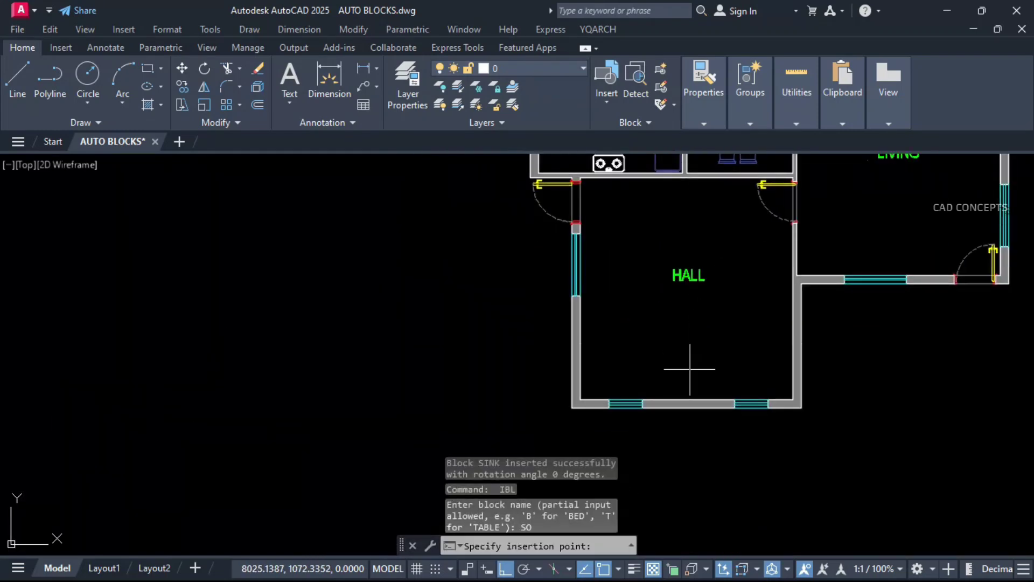
click(688, 400)
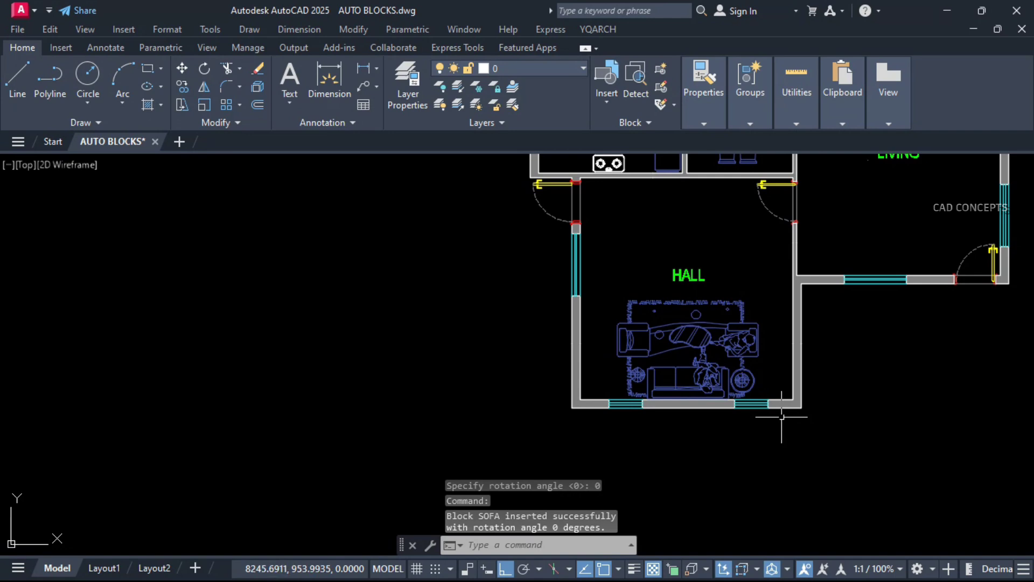
scroll(728, 351, down, 2)
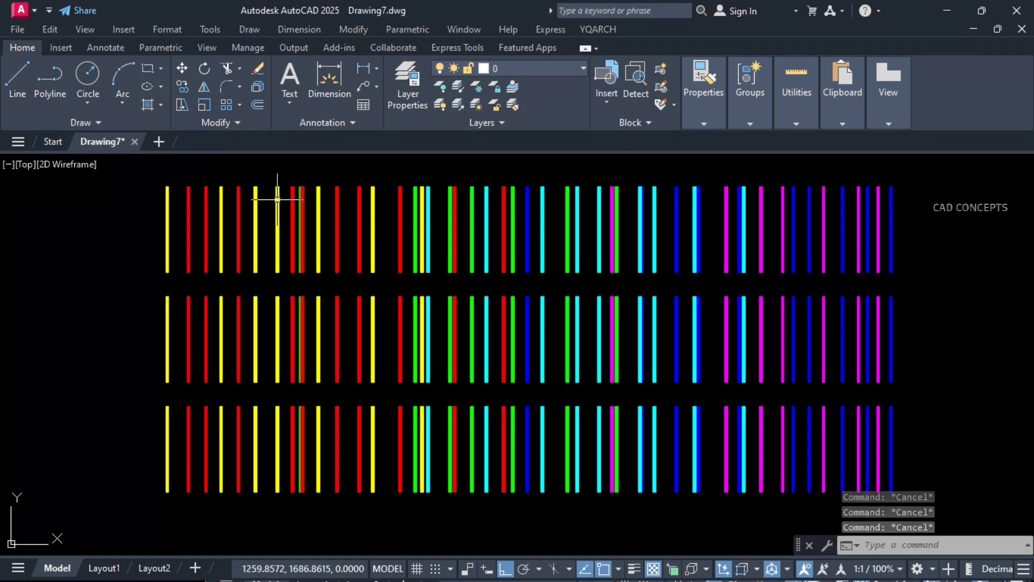
- Window-select all the coloured lines, then pick single yellow lines, clearing each selection
click(155, 179)
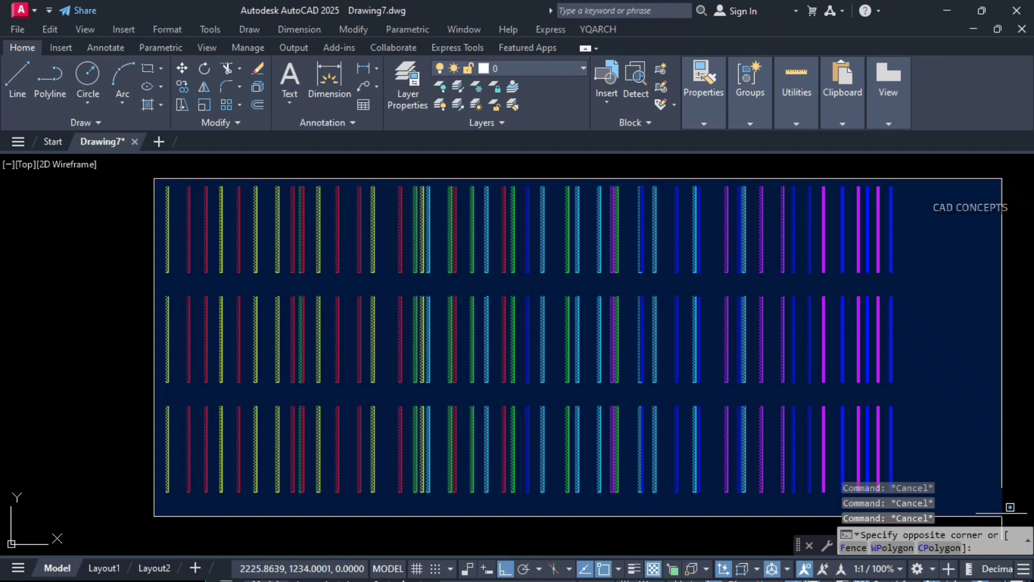
click(911, 518)
key(Escape)
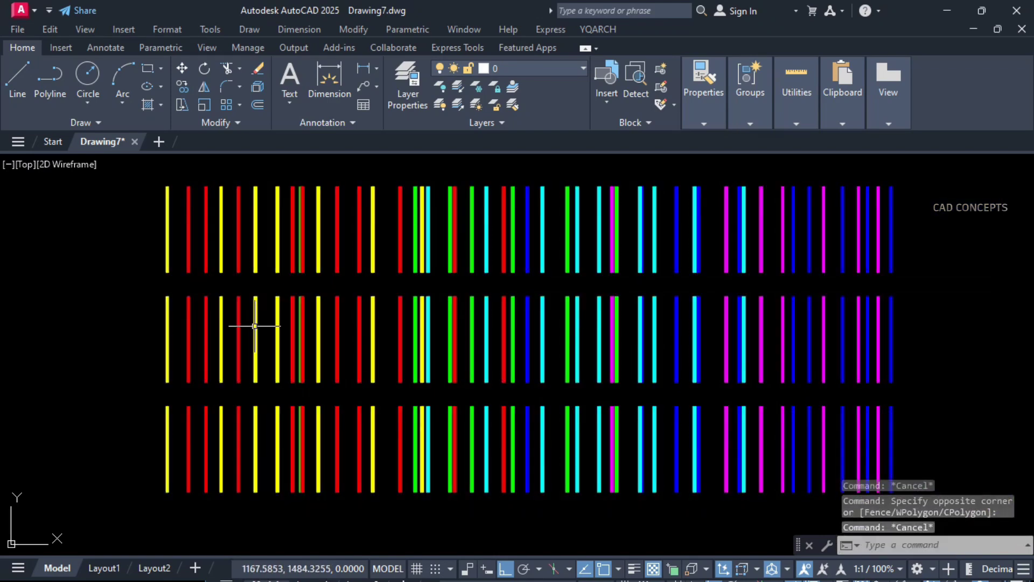
click(168, 212)
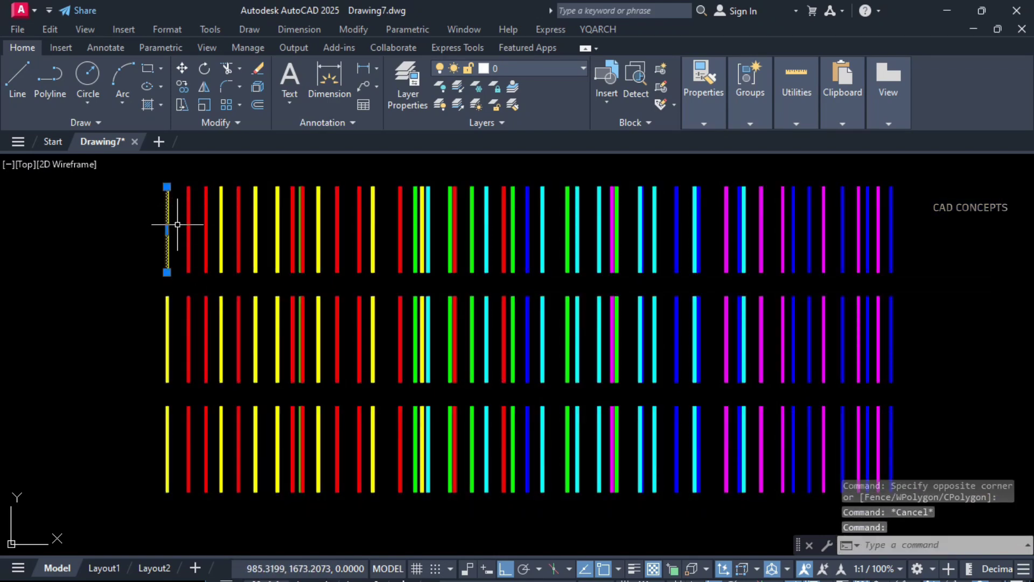
key(Escape)
click(220, 229)
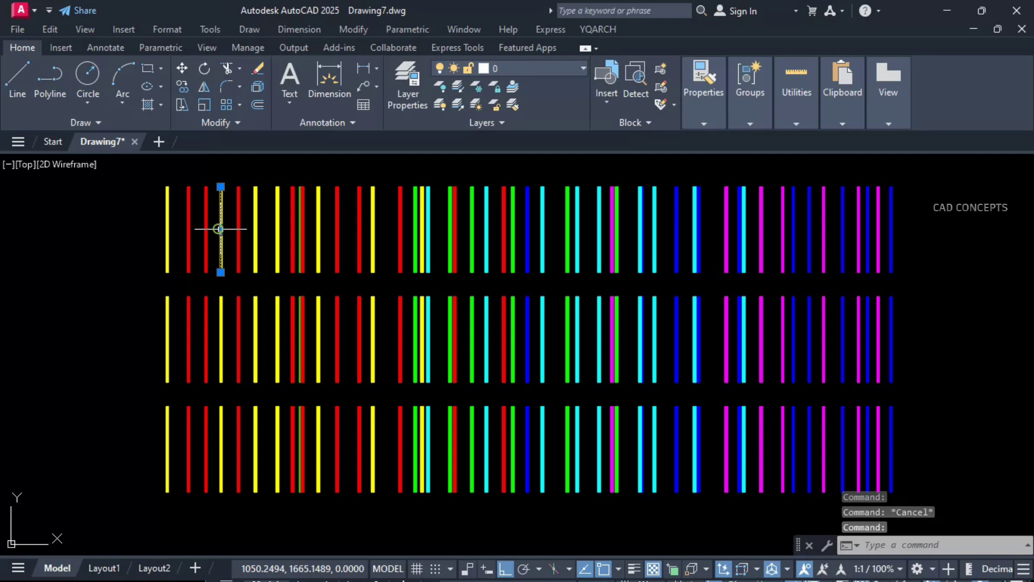
key(Escape)
click(405, 225)
key(Escape)
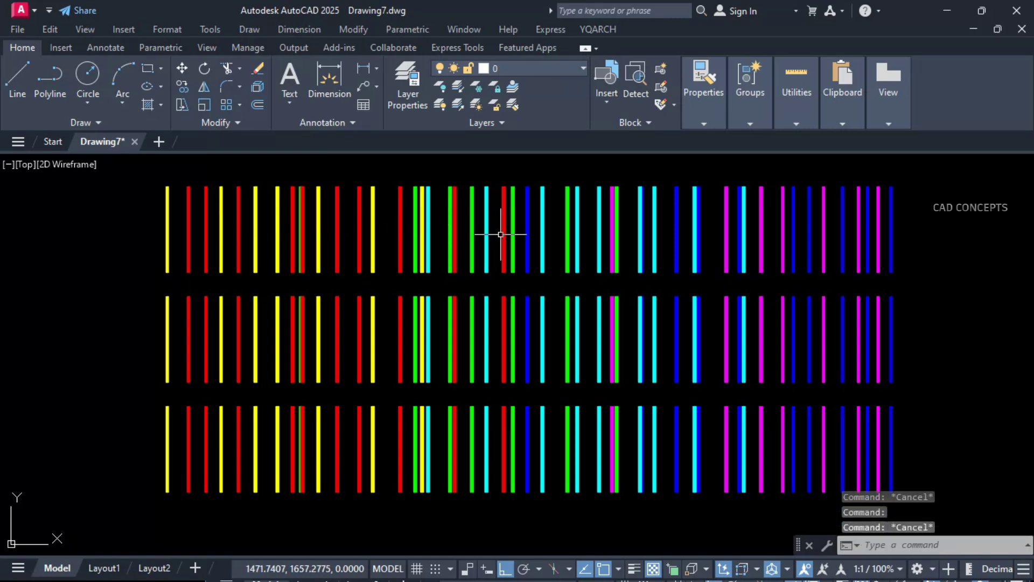
click(505, 299)
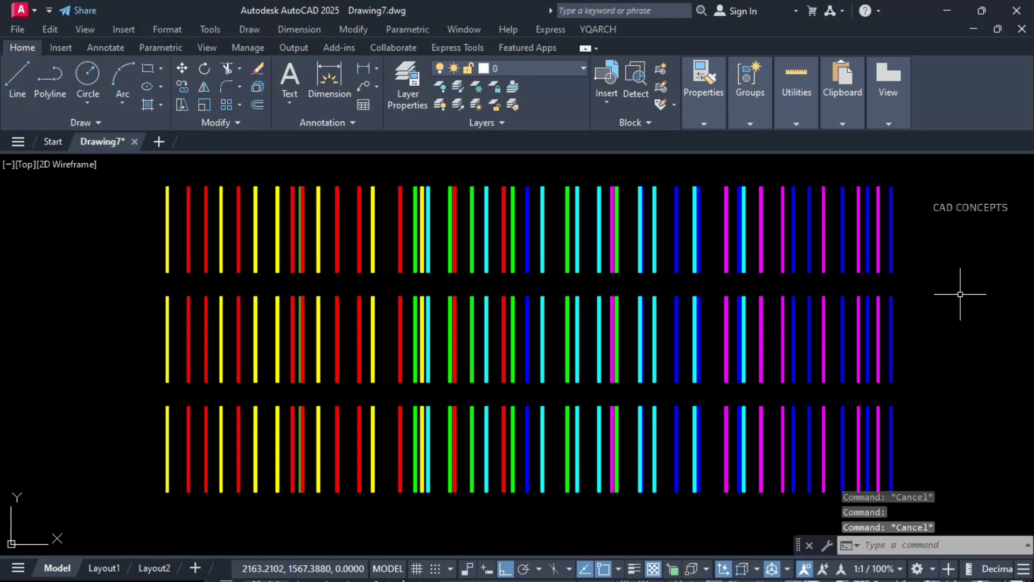
- Select all green lines with CLR and move them below the rows
text(CLR)
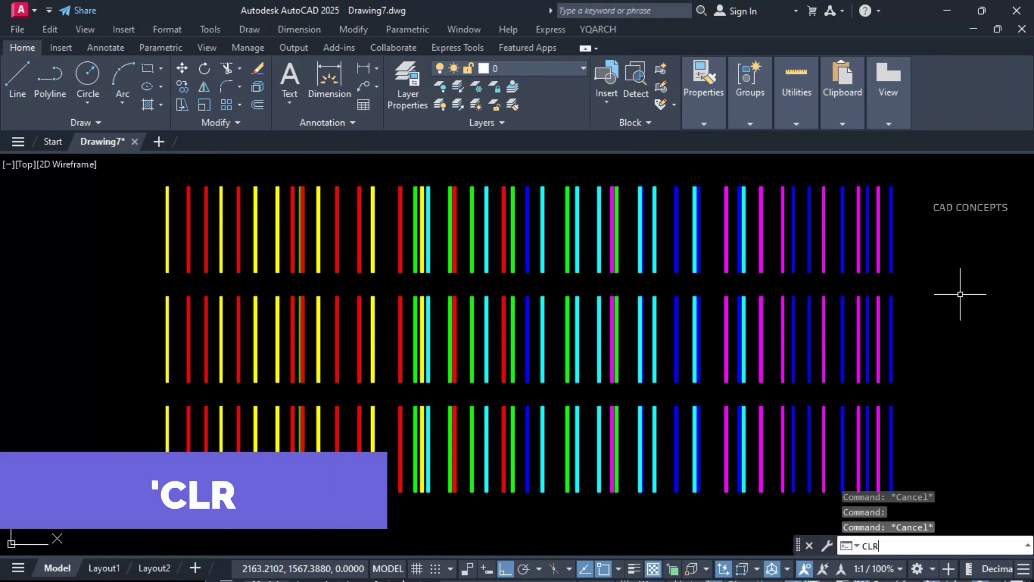
key(Return)
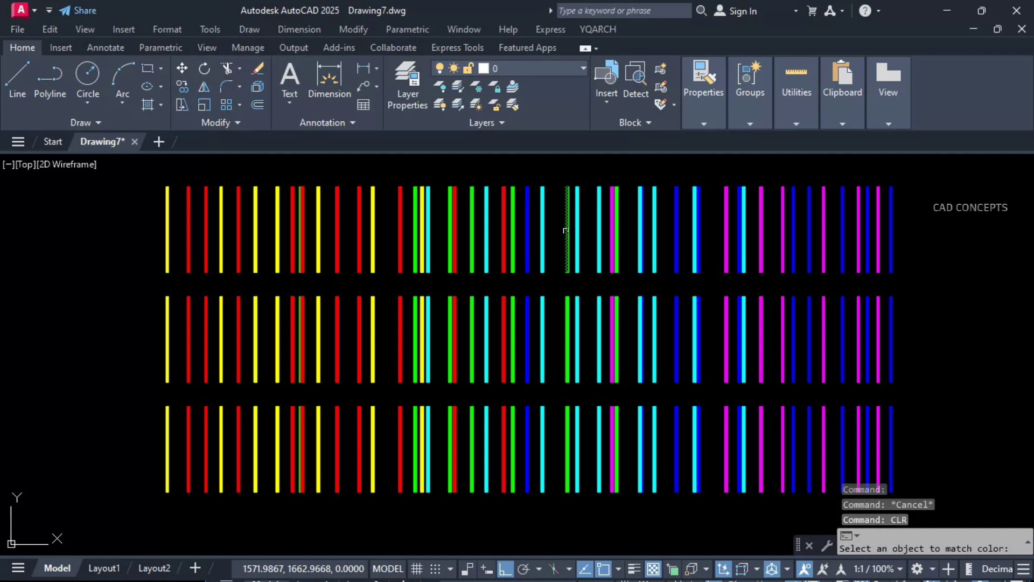
click(567, 251)
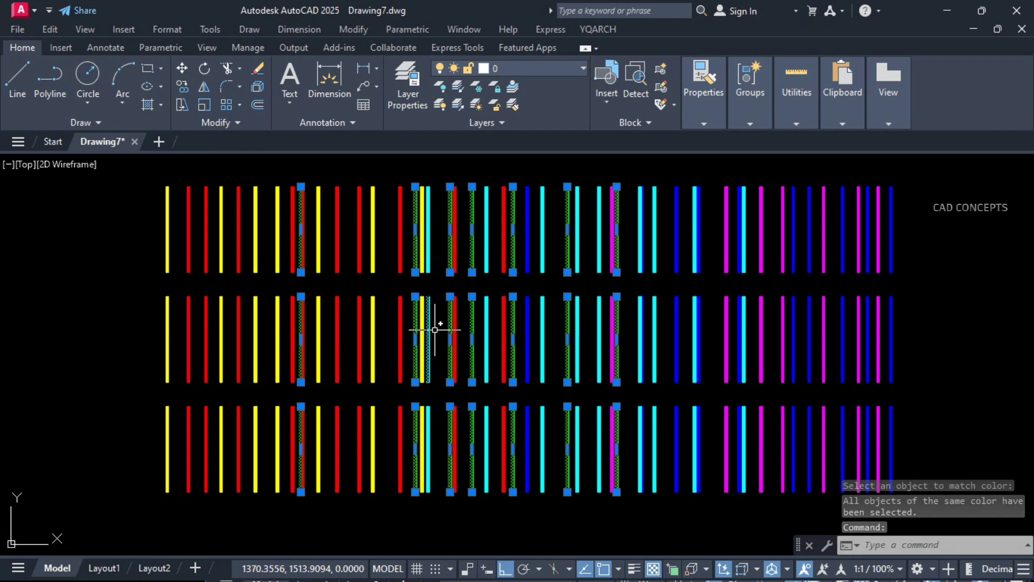
text(M)
key(Return)
scroll(483, 285, down, 2)
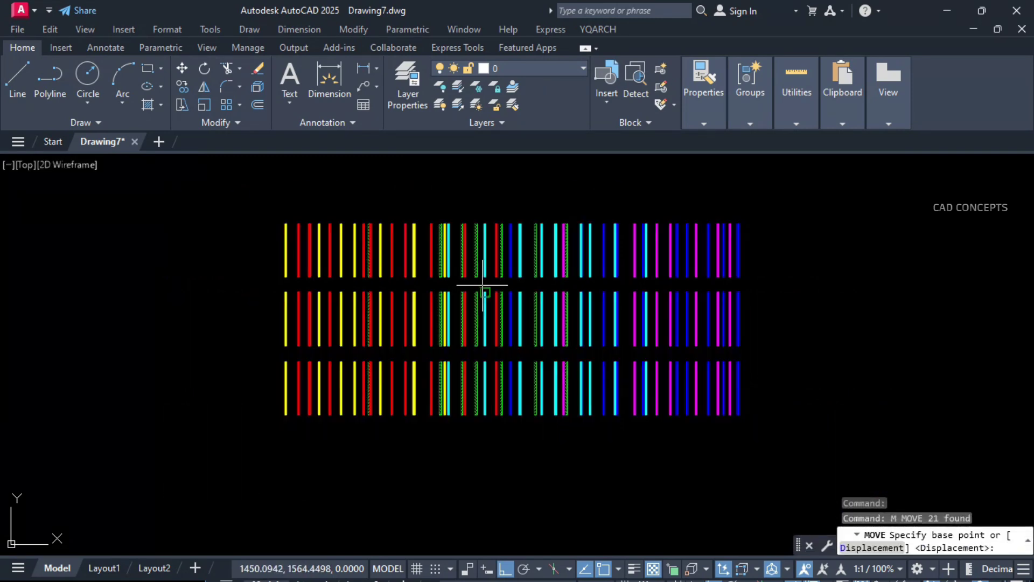
middle_drag(808, 291, 810, 238)
click(822, 203)
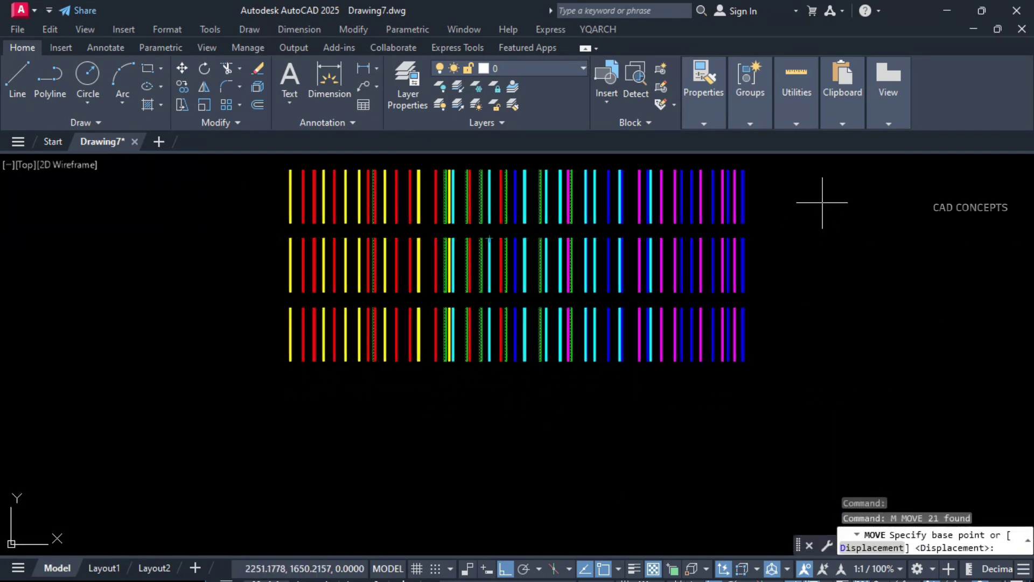
middle_drag(866, 365, 864, 330)
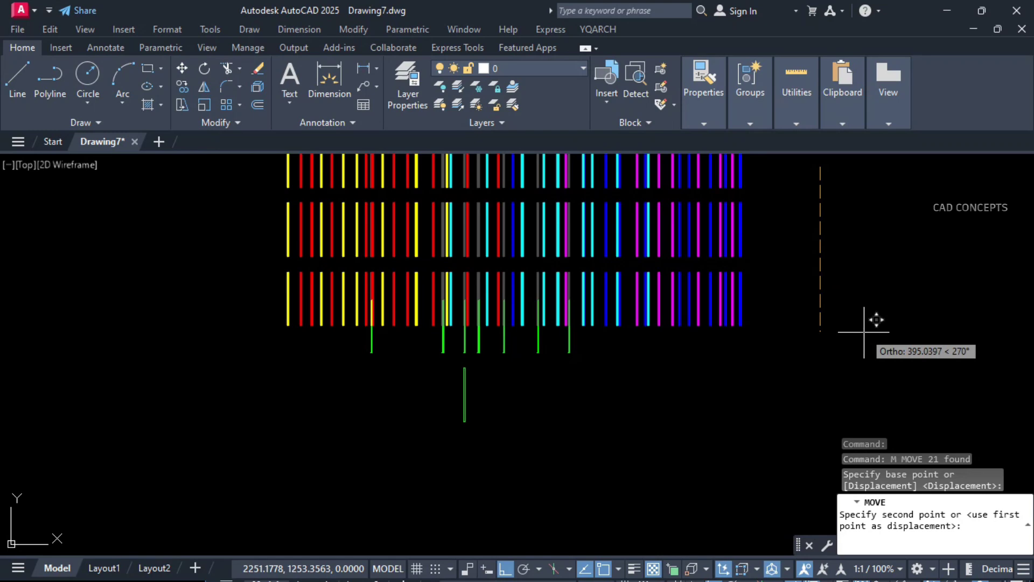
click(873, 388)
scroll(706, 398, down, 2)
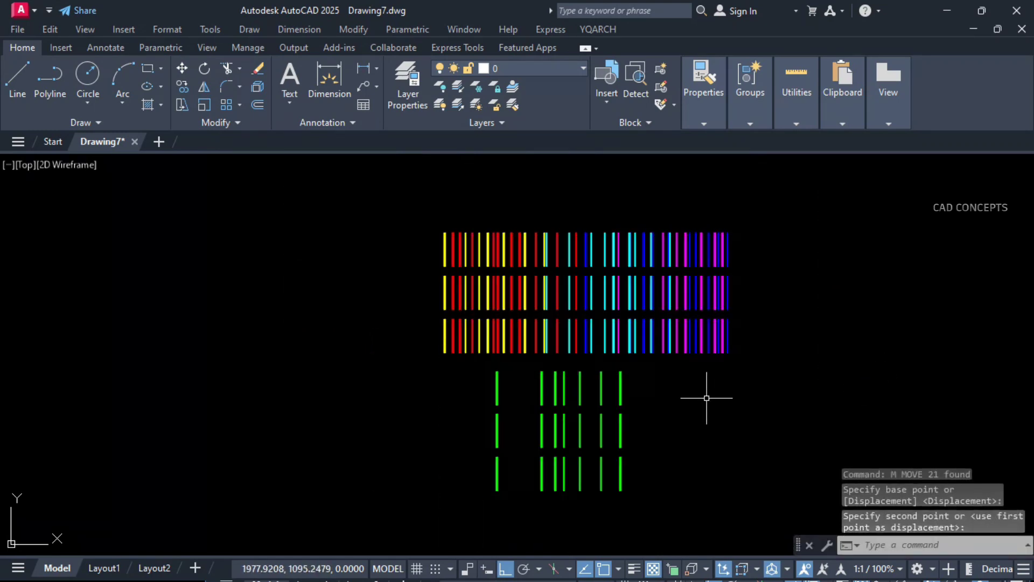
- Select all blue lines with CLR and move them above the rows
text(C)
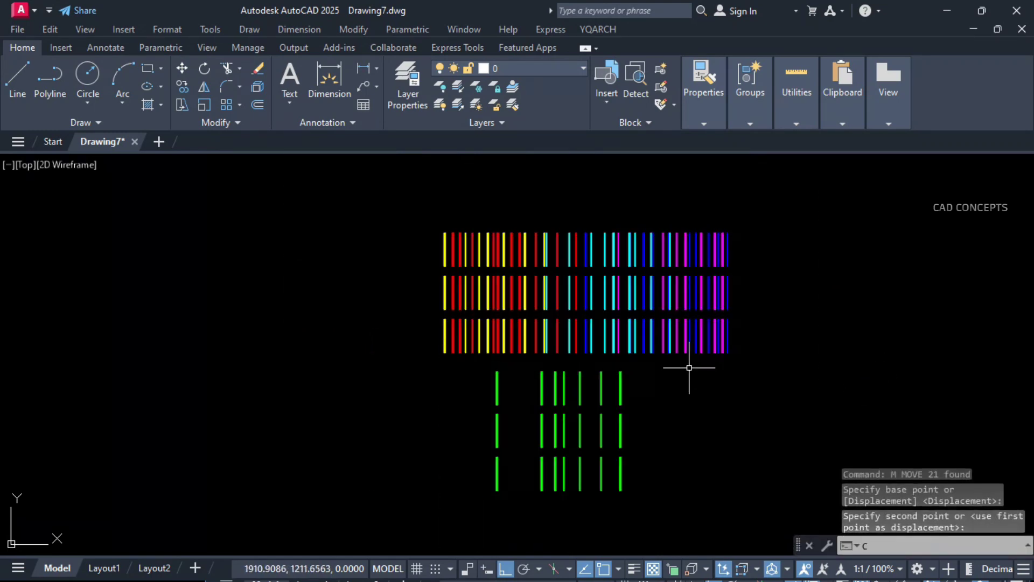
text(LR)
key(Return)
scroll(671, 358, up, 2)
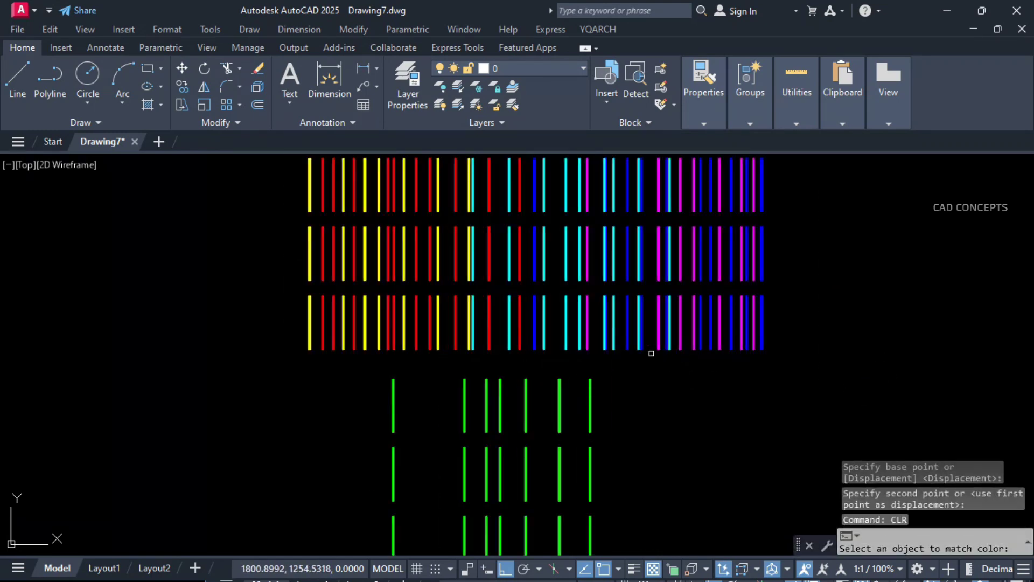
click(628, 334)
scroll(619, 410, down, 2)
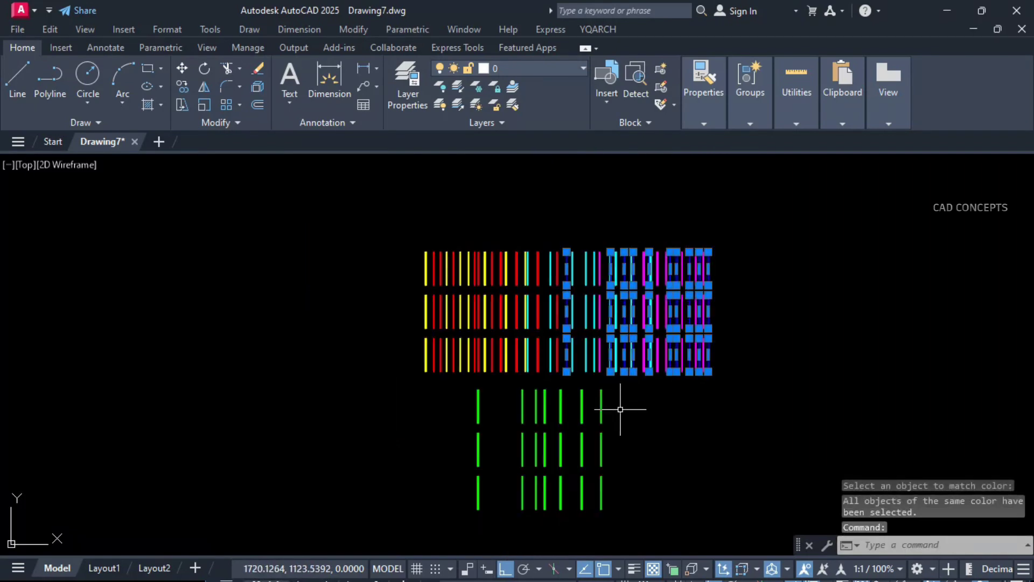
text(M)
key(Return)
click(857, 377)
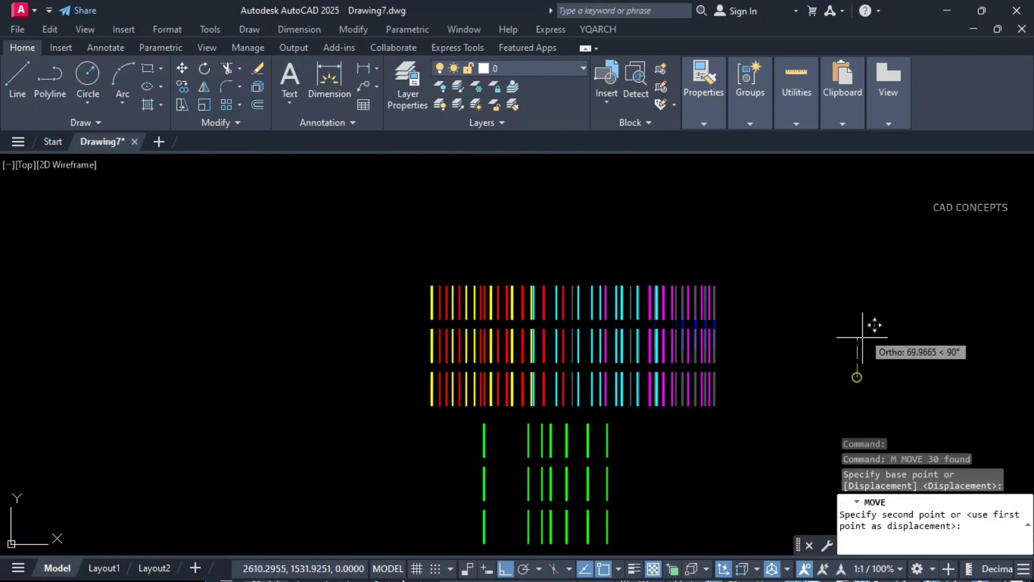
click(860, 238)
middle_drag(806, 294, 840, 300)
- Select all magenta lines with CLR and move them off to the right
key(Return)
click(744, 321)
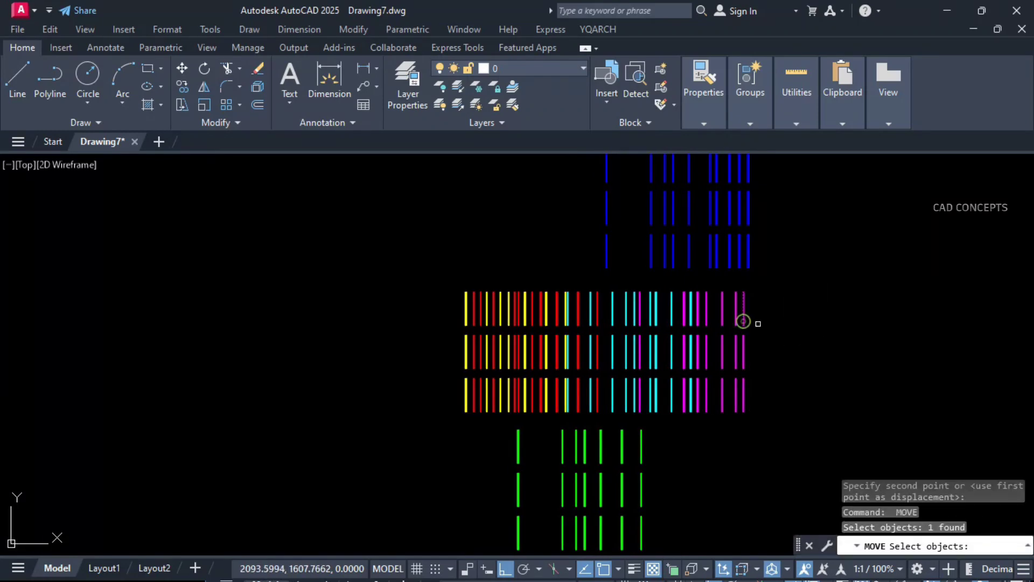
key(Return)
key(Escape)
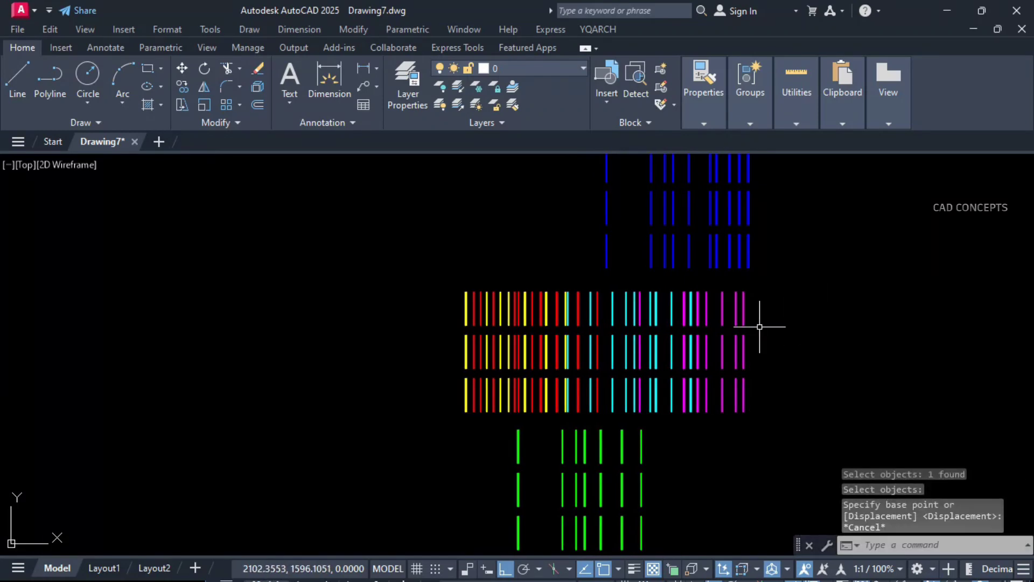
text(cLR)
key(Return)
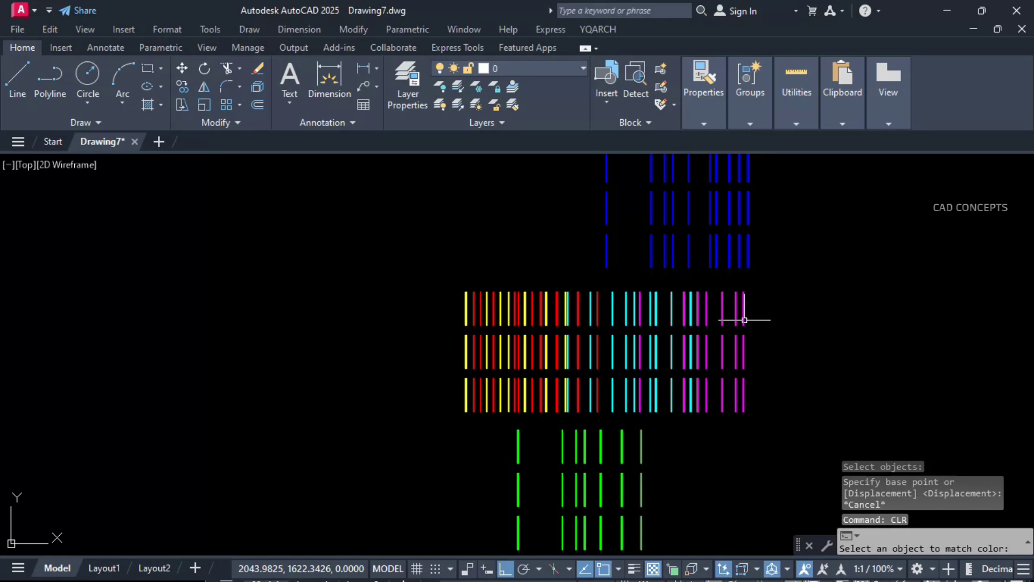
click(744, 320)
text(m)
key(Return)
click(708, 437)
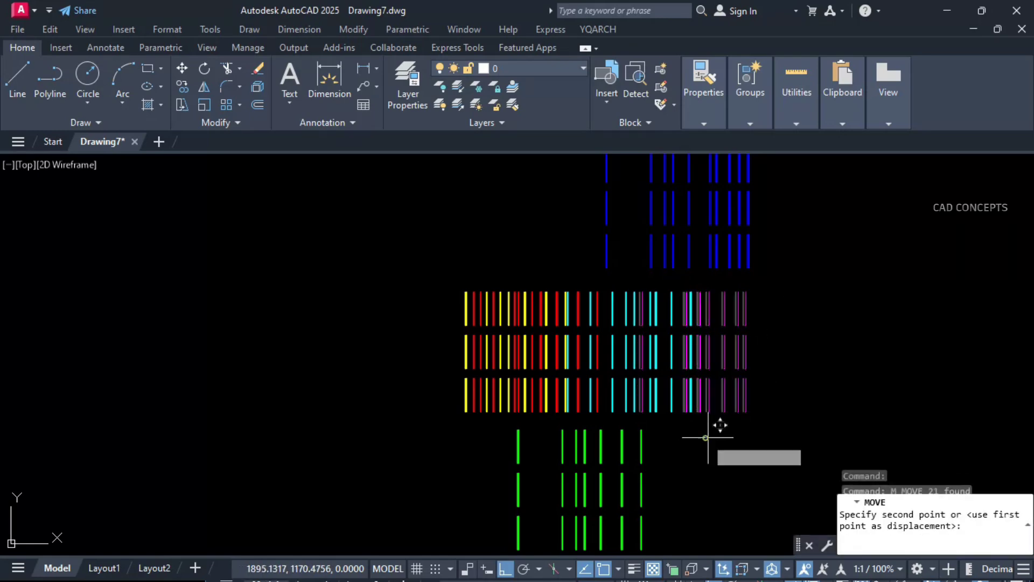
click(900, 416)
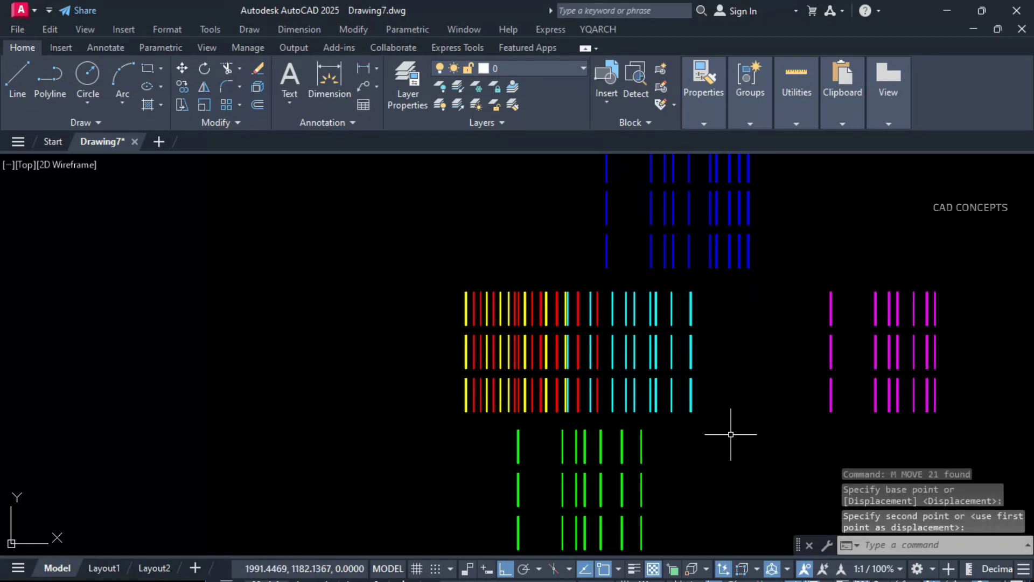
- Select all the cyan lines at once with CLR
key(Return)
click(690, 401)
key(Escape)
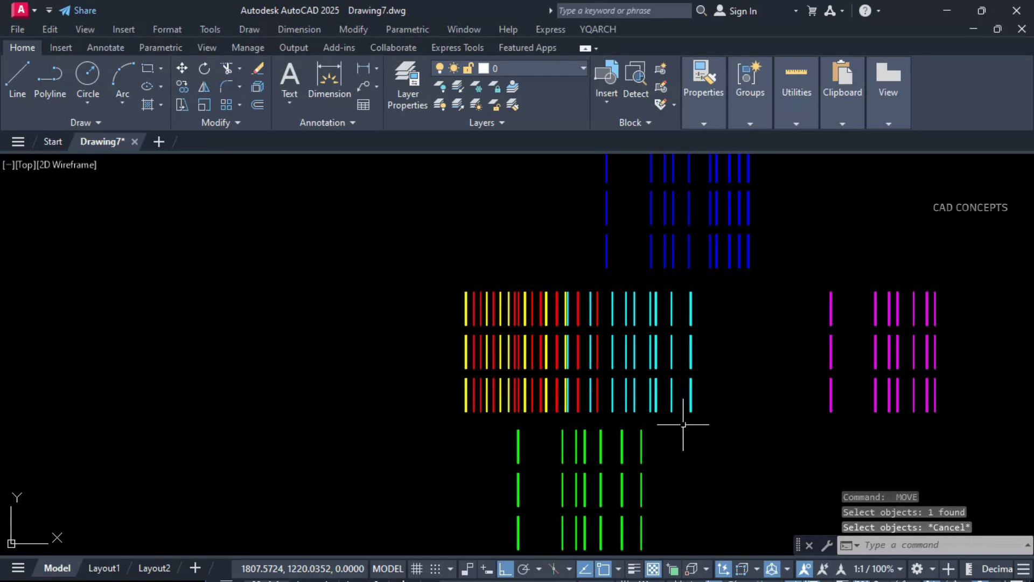
text(clr)
key(Return)
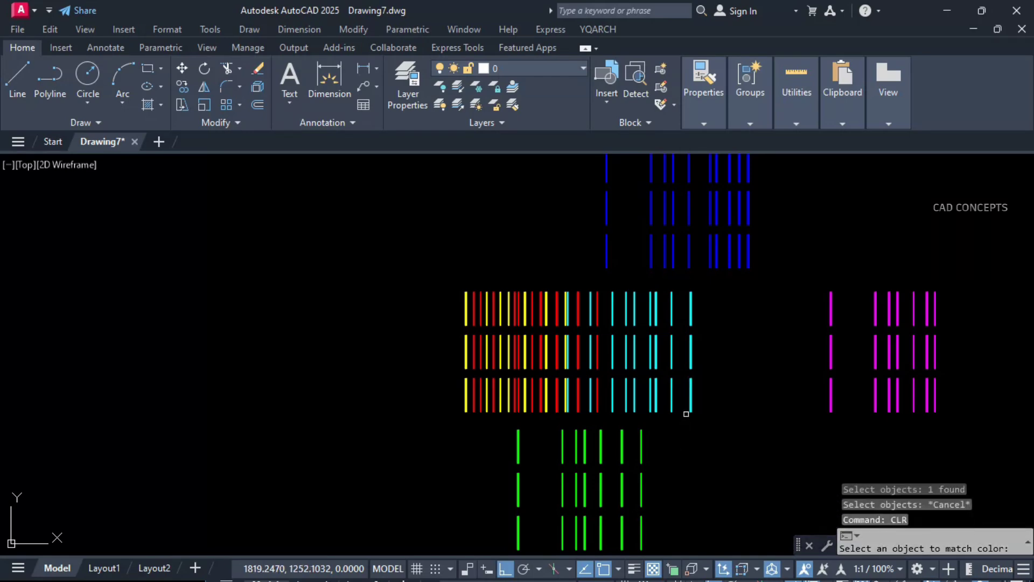
click(690, 406)
- Move the selected cyan lines to the left of the group
text(m)
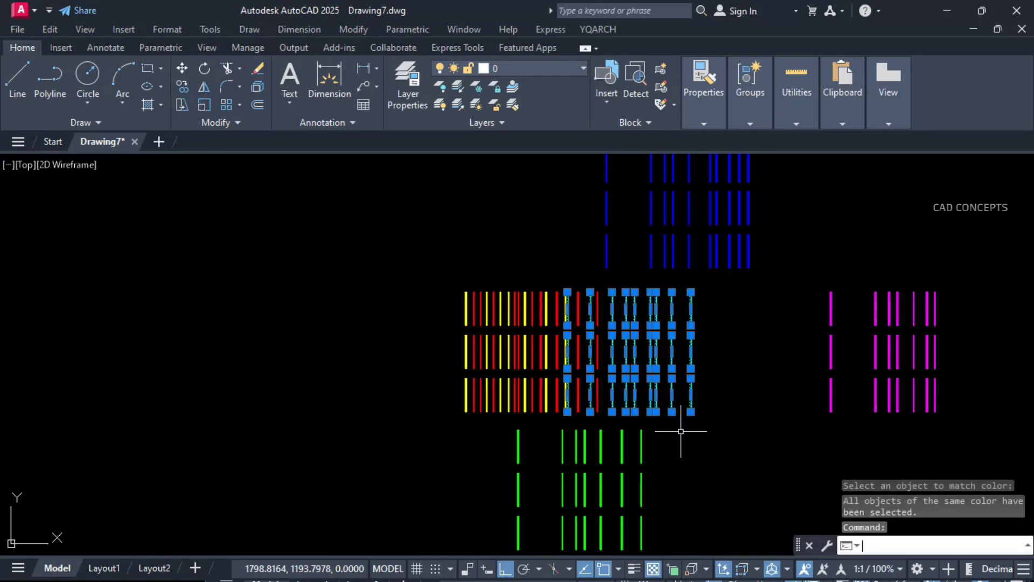
key(Return)
click(683, 429)
click(407, 482)
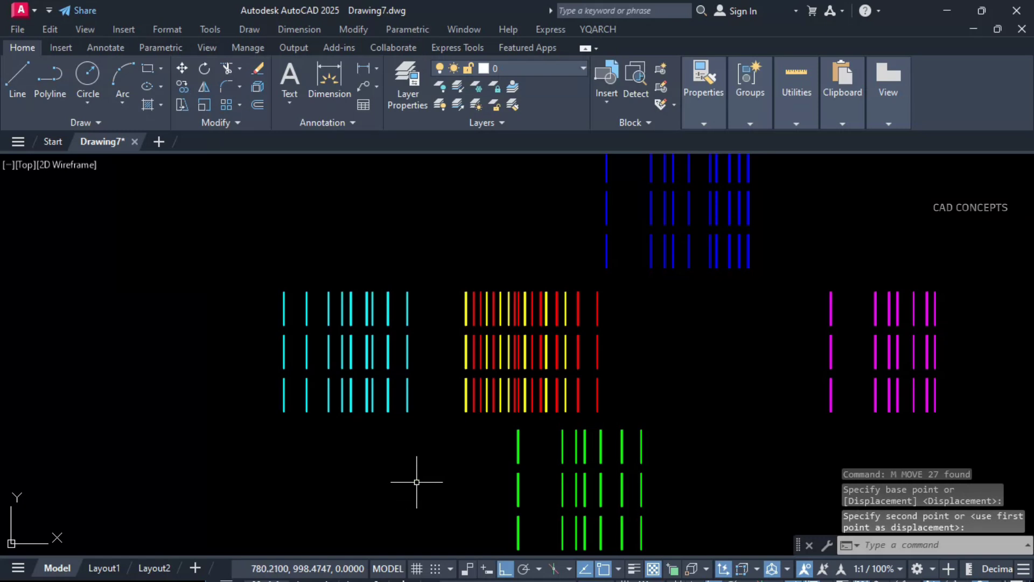
- Select all red lines with CLR and move them up above the group
text(clr)
key(Return)
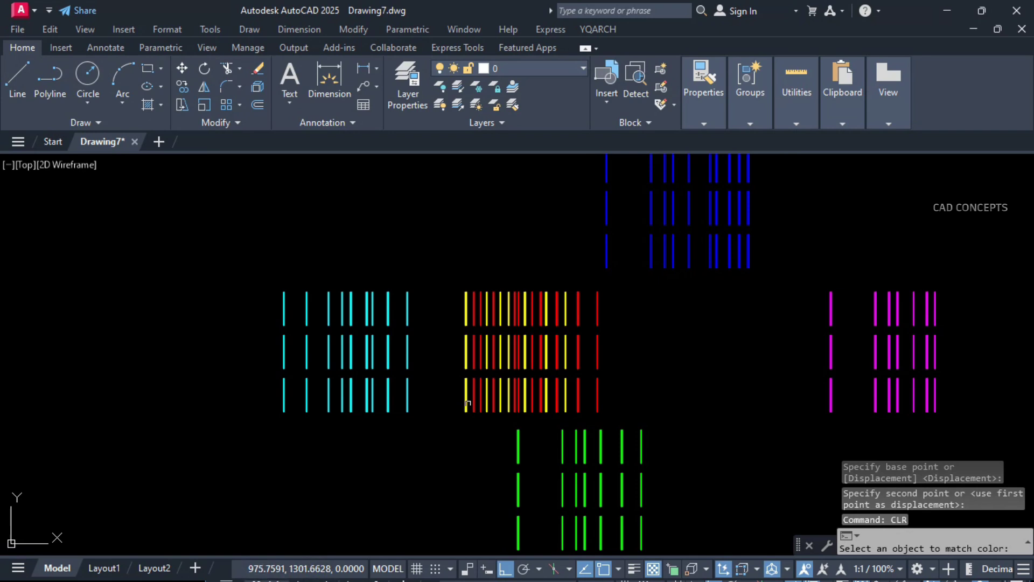
click(467, 403)
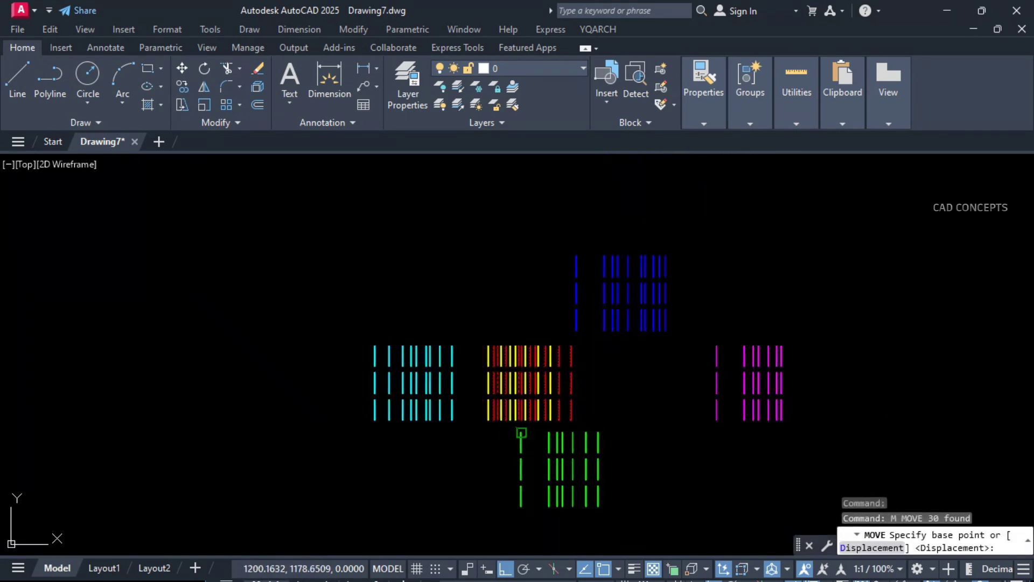
click(814, 317)
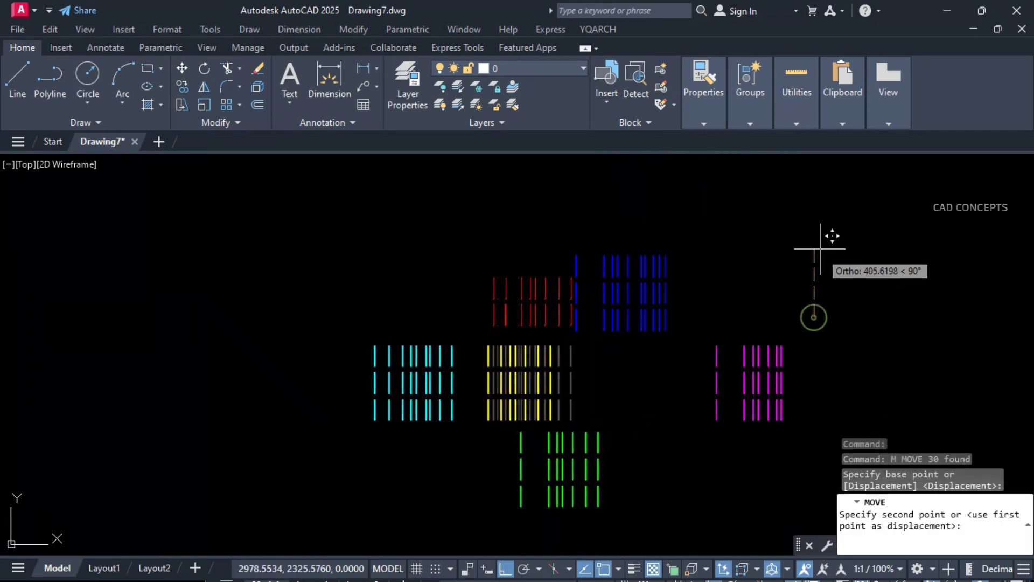
click(815, 209)
middle_drag(673, 364, 703, 353)
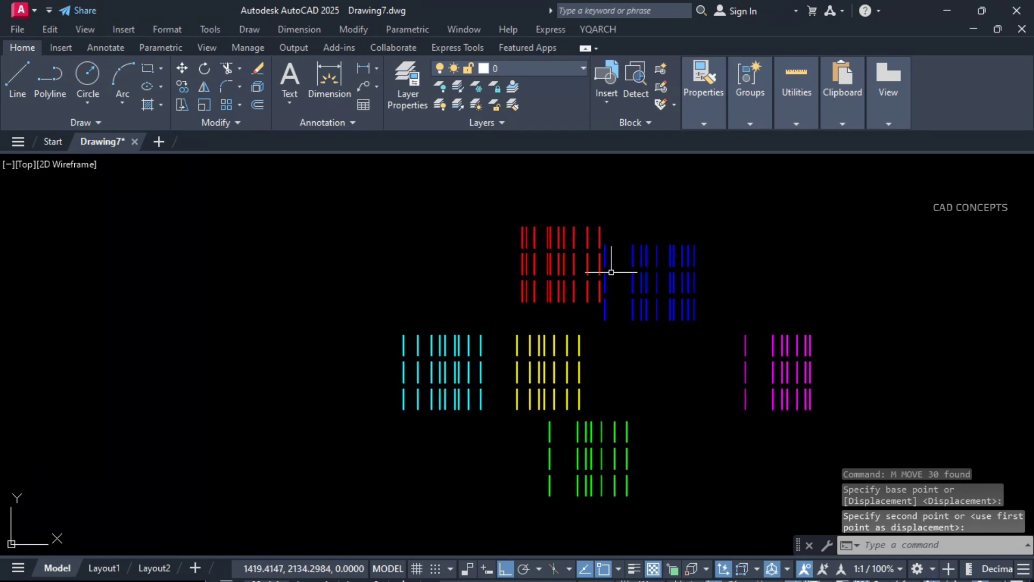
click(628, 459)
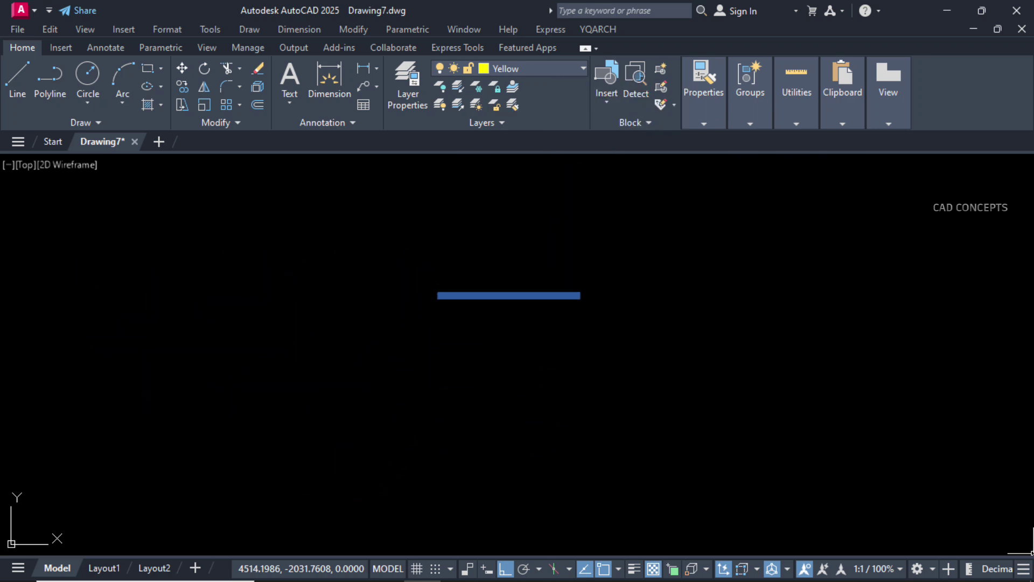
key(Escape)
key(Escape)
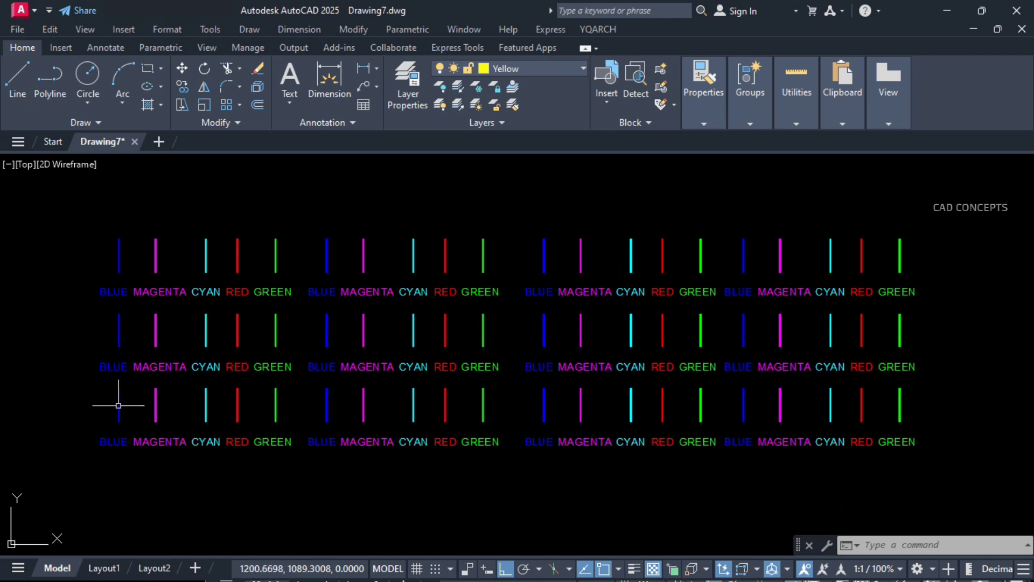
click(482, 262)
click(525, 69)
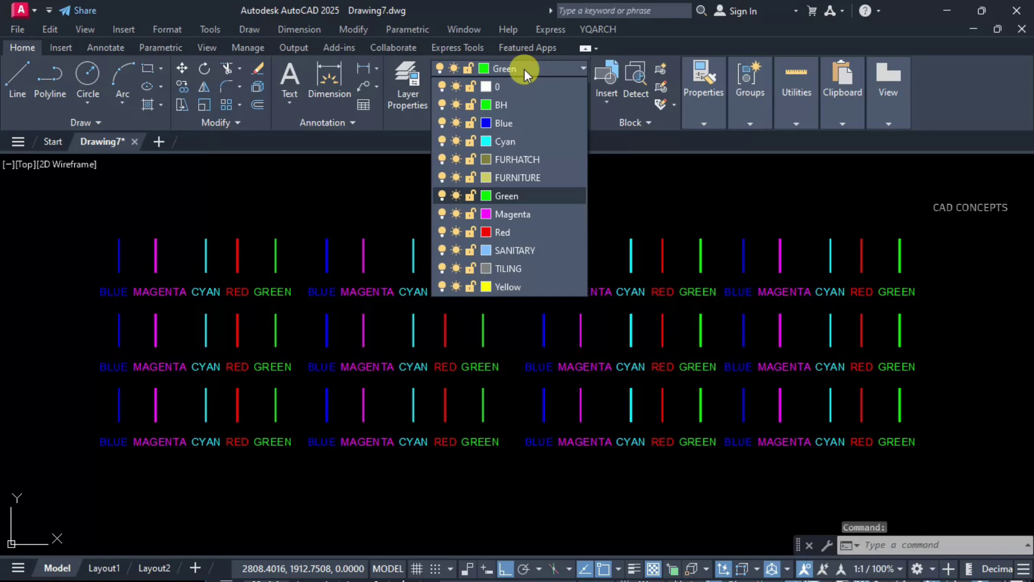
key(Escape)
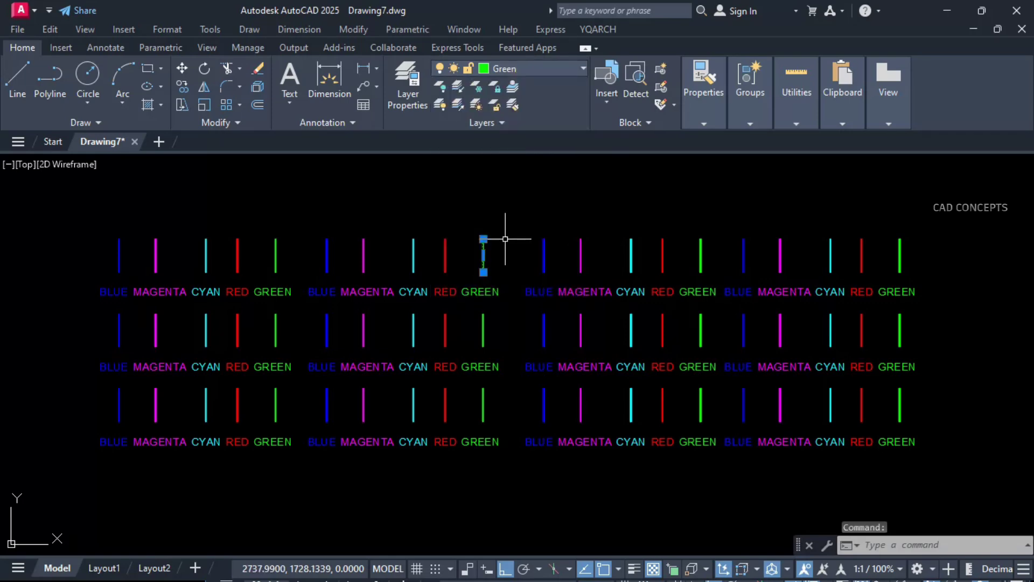
key(Escape)
click(487, 293)
key(Escape)
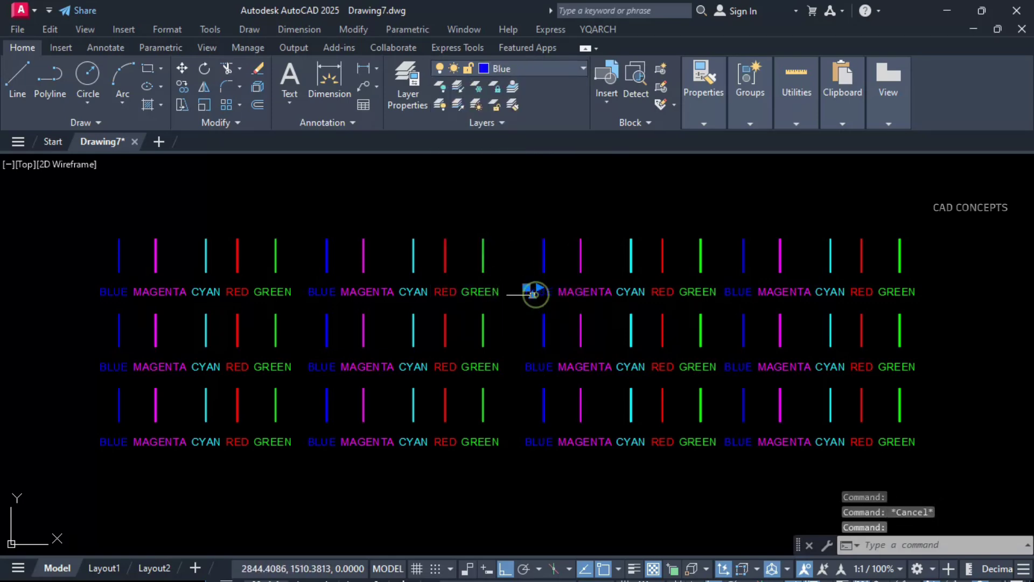
click(546, 261)
key(Escape)
click(572, 291)
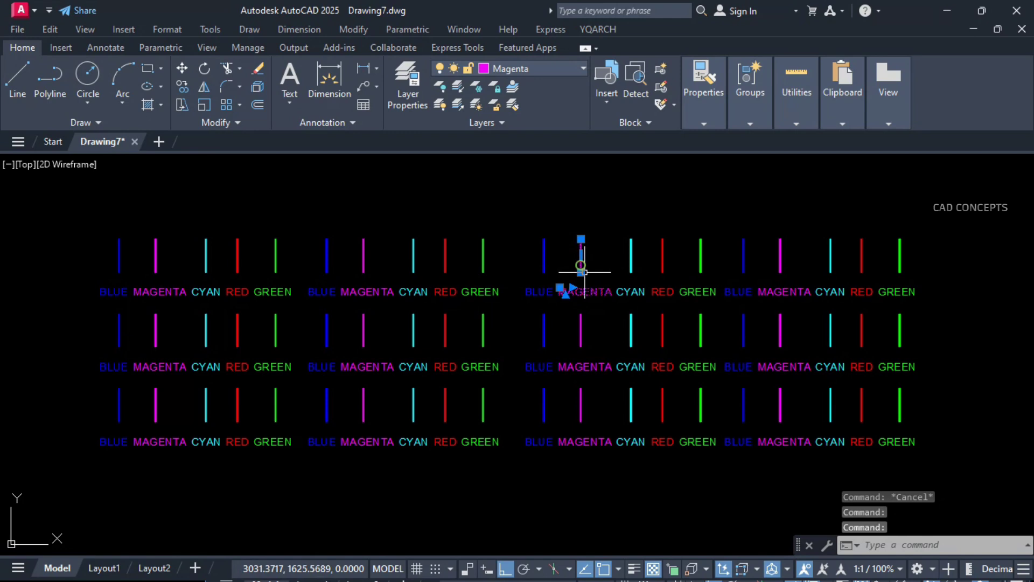
key(Escape)
click(631, 288)
key(Escape)
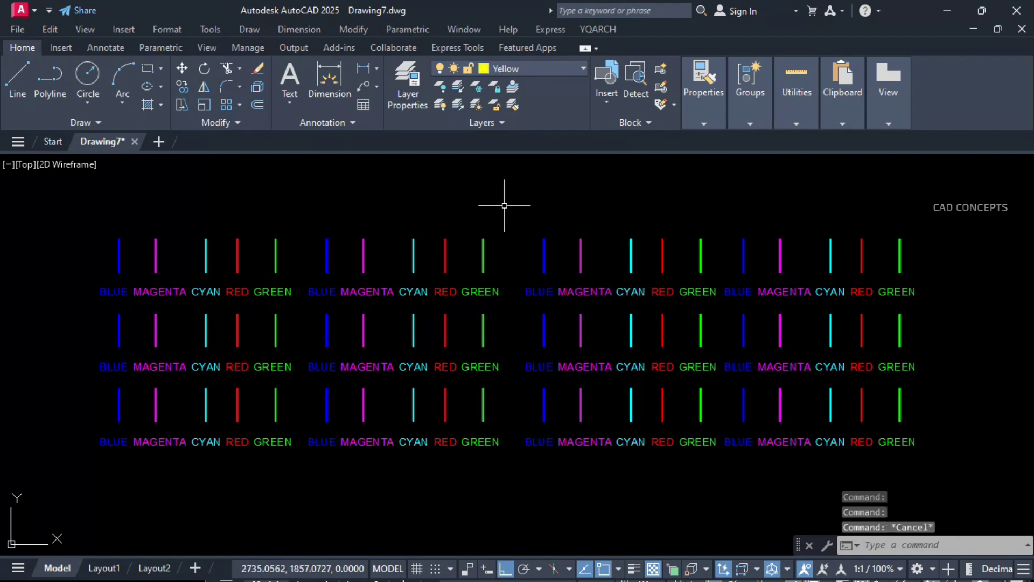
- Select the whole Blue layer with SLR and move it above the other rows
text(SLR)
key(Return)
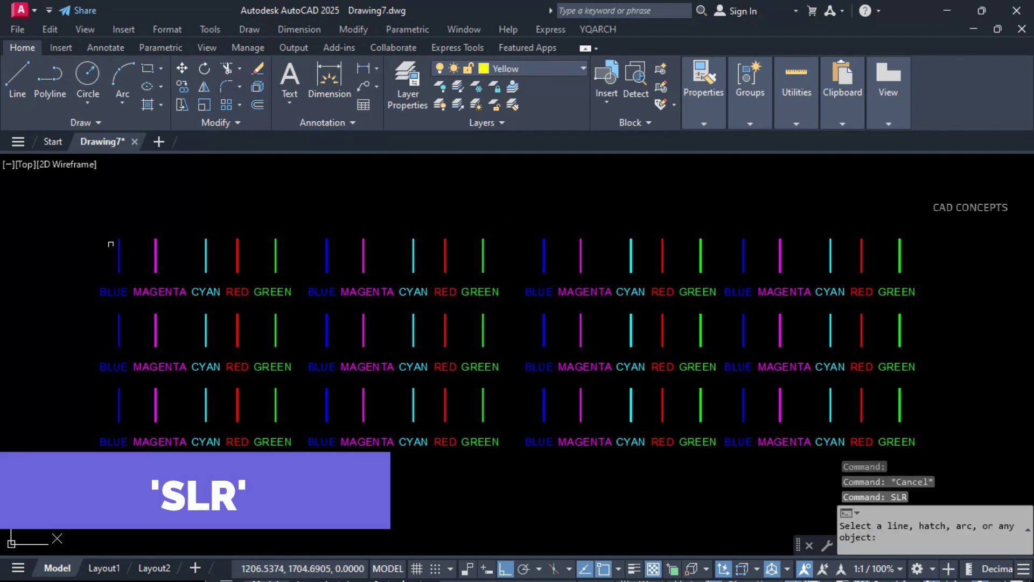
click(118, 243)
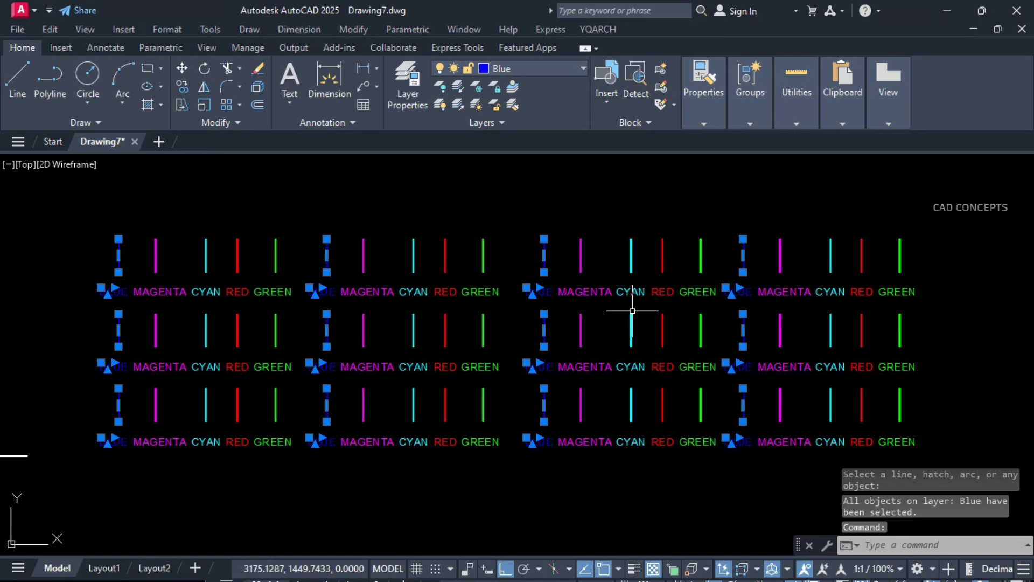
scroll(537, 395, down, 2)
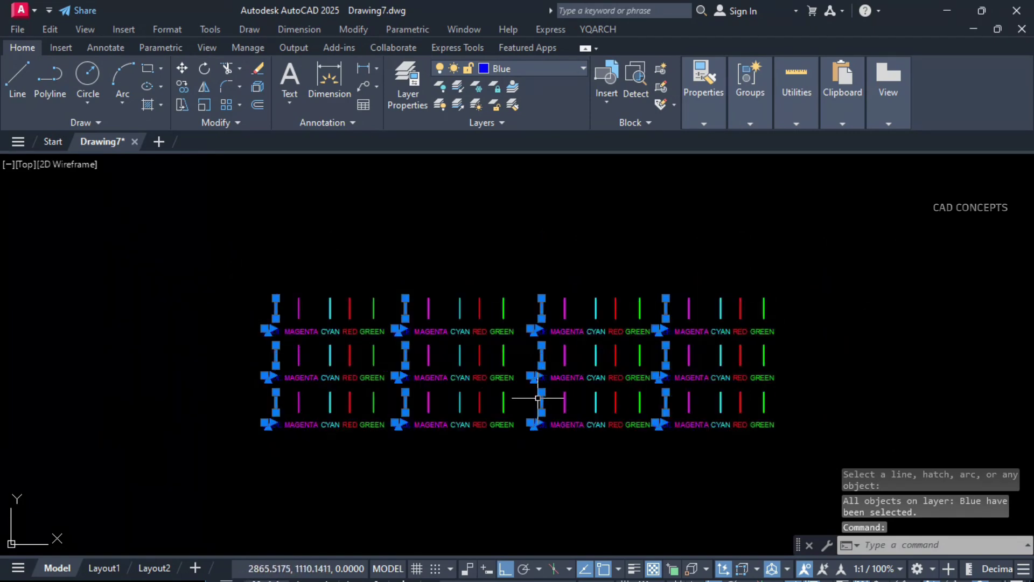
text(M)
key(Return)
middle_drag(615, 413, 611, 477)
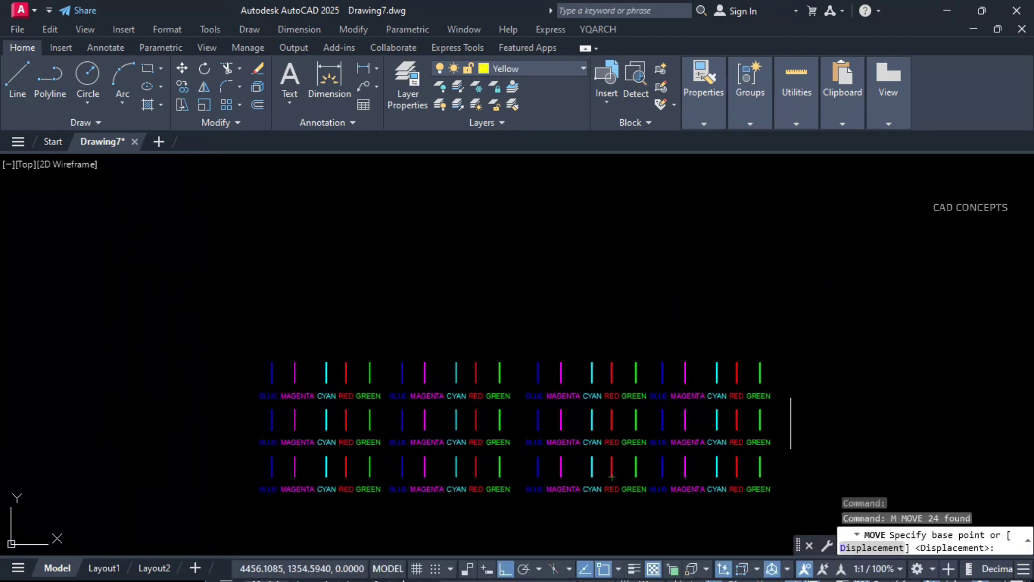
click(827, 411)
click(826, 238)
middle_drag(645, 328, 634, 304)
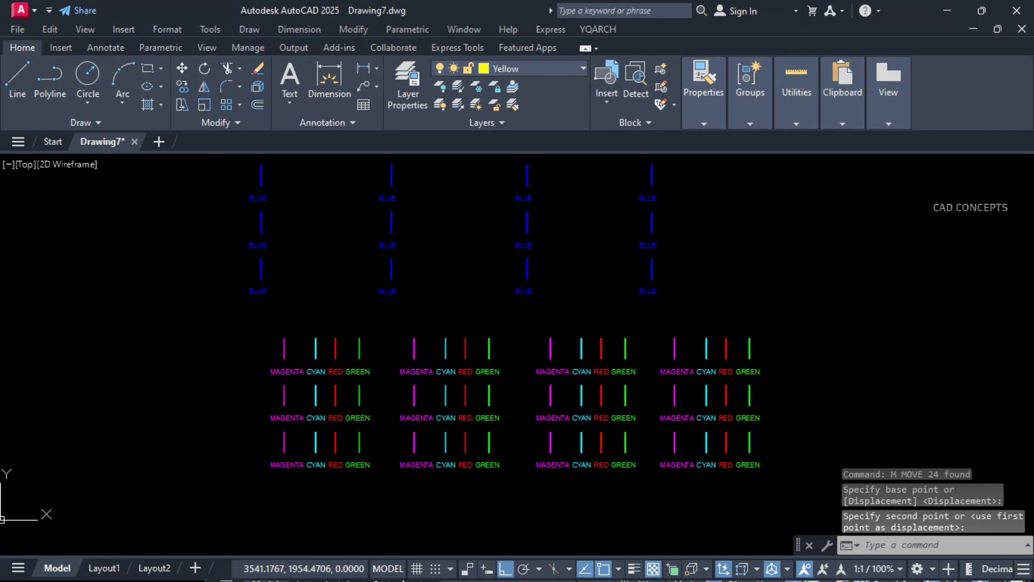
- Select the whole Green layer with SLR and move it below the rows
text(SLR)
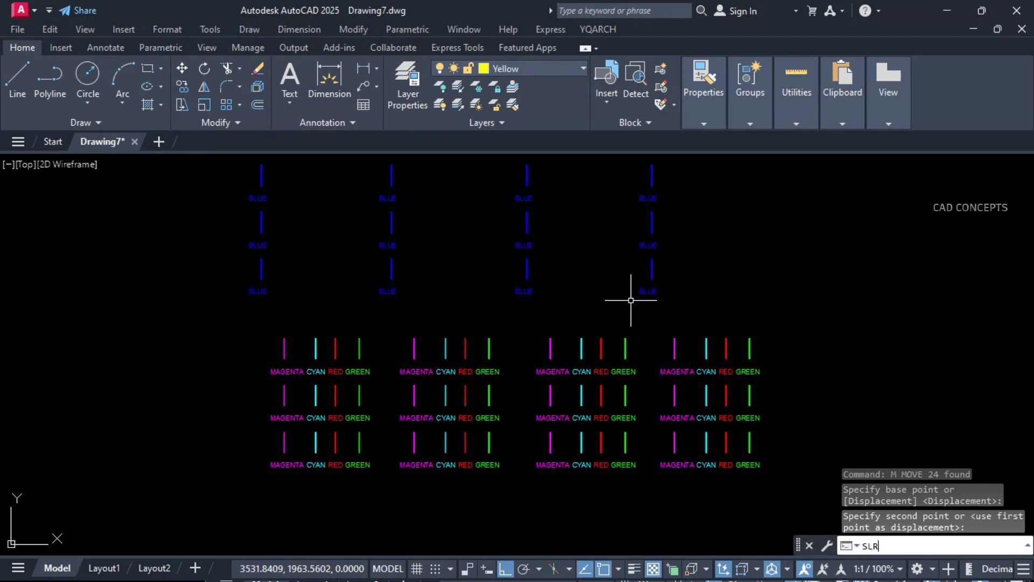
key(Return)
click(491, 450)
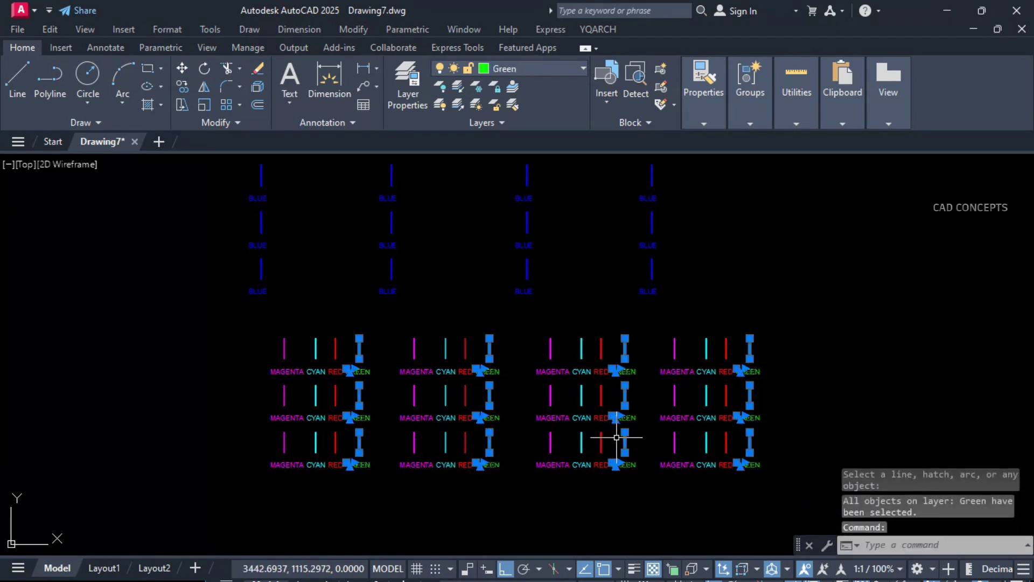
text(m)
key(Return)
scroll(545, 420, down, 2)
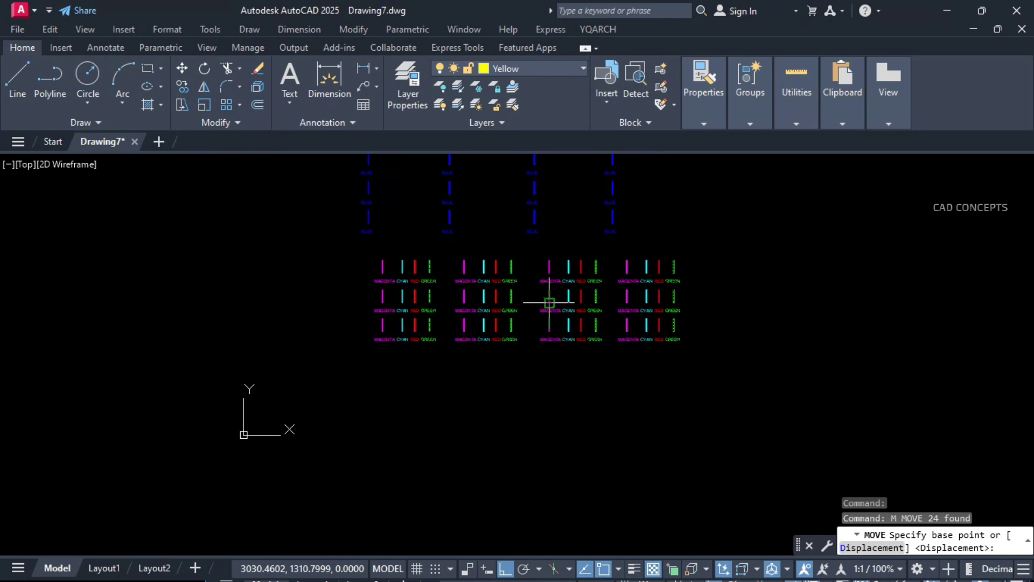
click(865, 285)
click(866, 415)
middle_drag(475, 375, 507, 424)
- Select the whole Cyan layer and move its lines off to the left
key(Return)
click(514, 350)
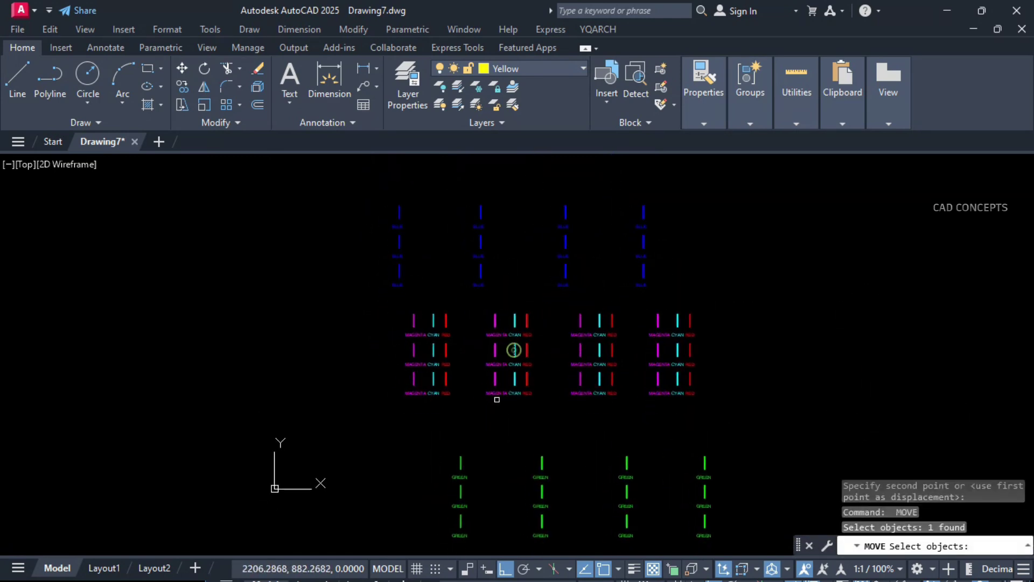
key(Return)
key(Escape)
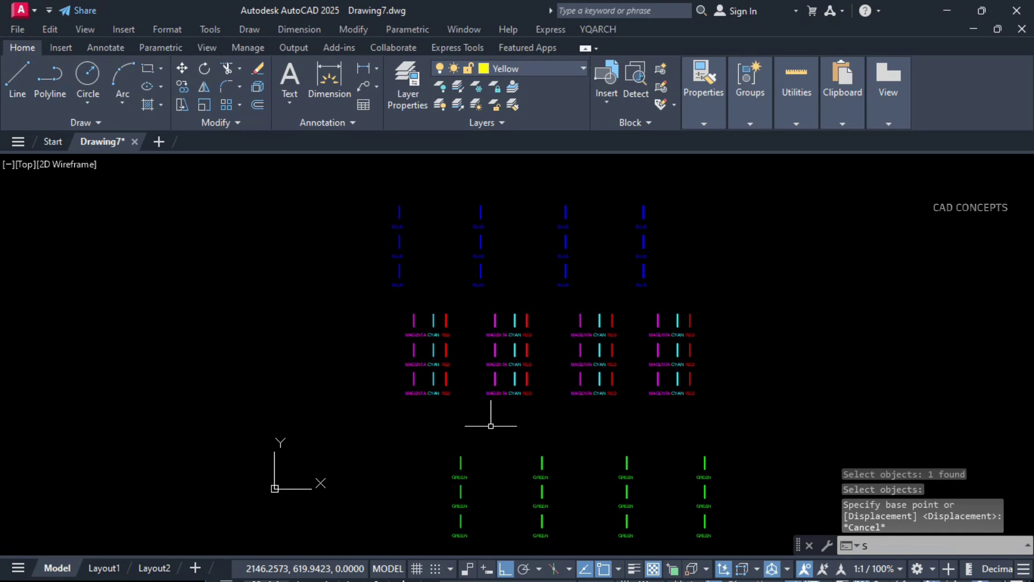
text(ma)
key(Return)
click(515, 379)
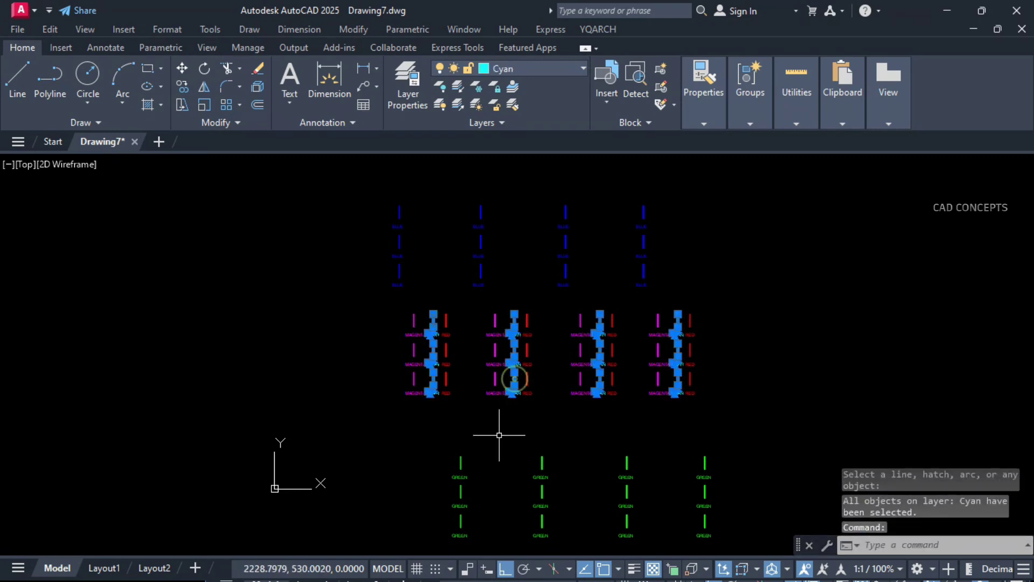
text(m)
key(Return)
click(543, 433)
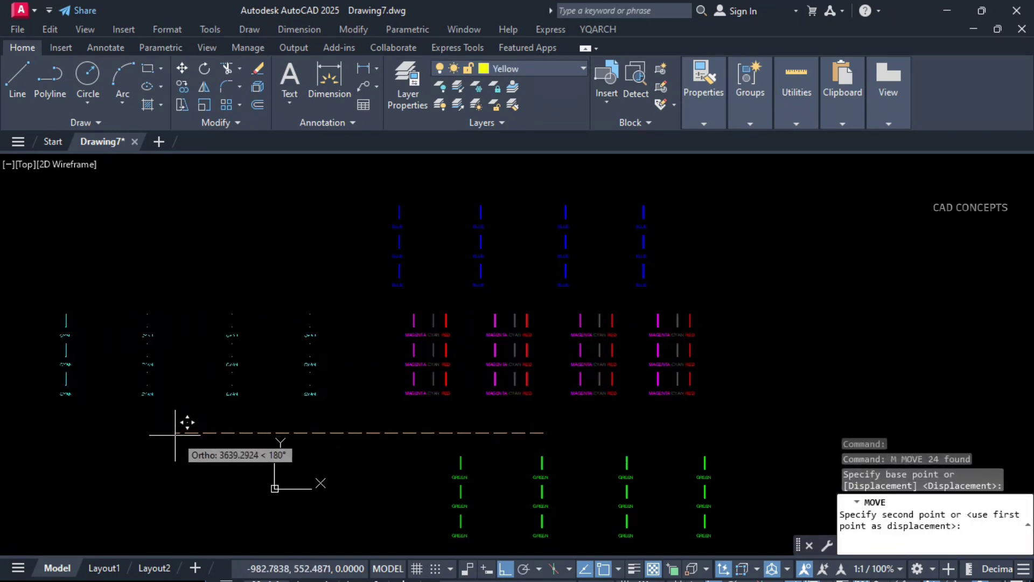
click(221, 433)
- Select the whole Red layer and move the red lines further right
text(sm)
key(Return)
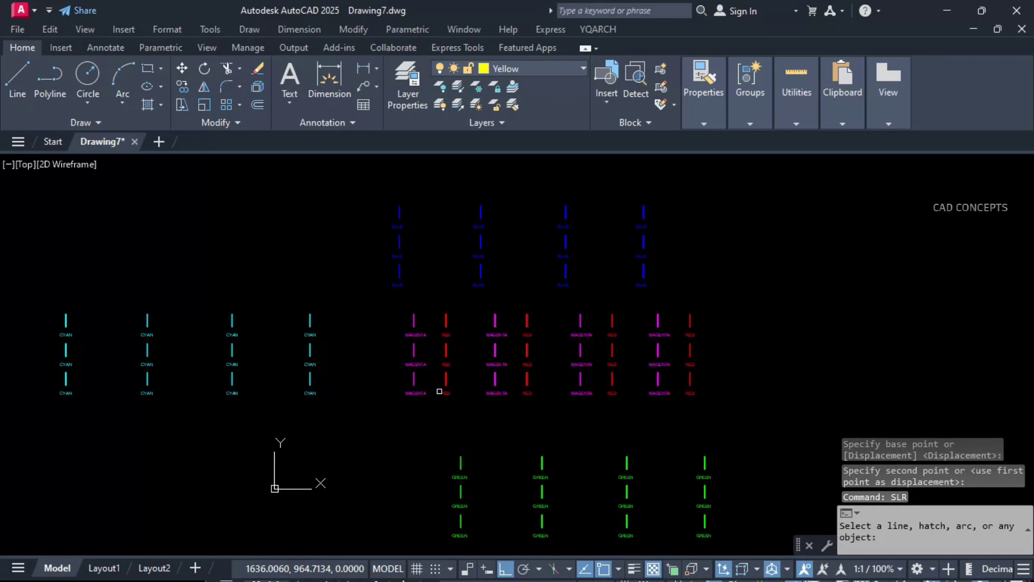
click(448, 380)
key(Return)
click(445, 375)
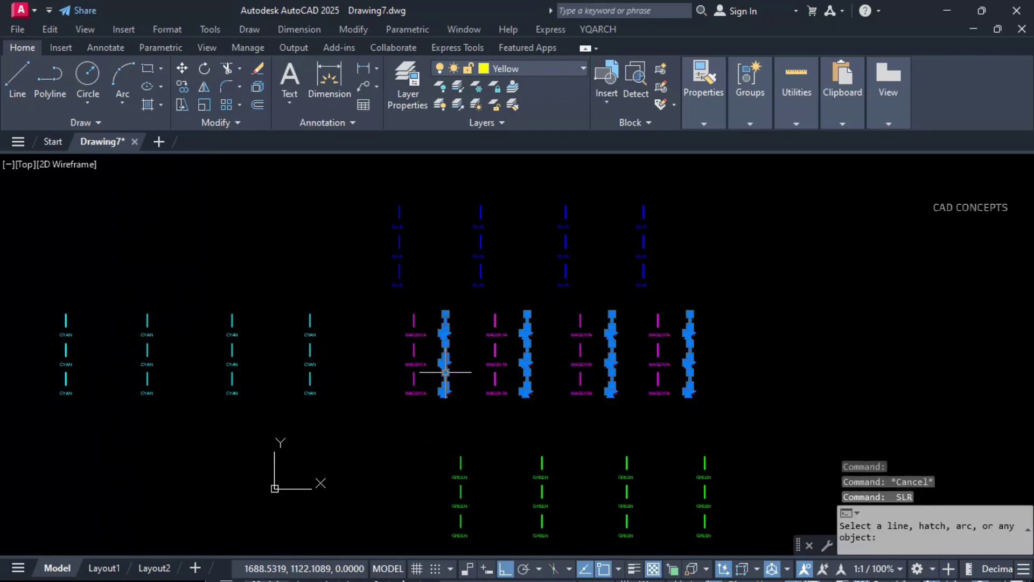
text(m)
key(Return)
click(451, 434)
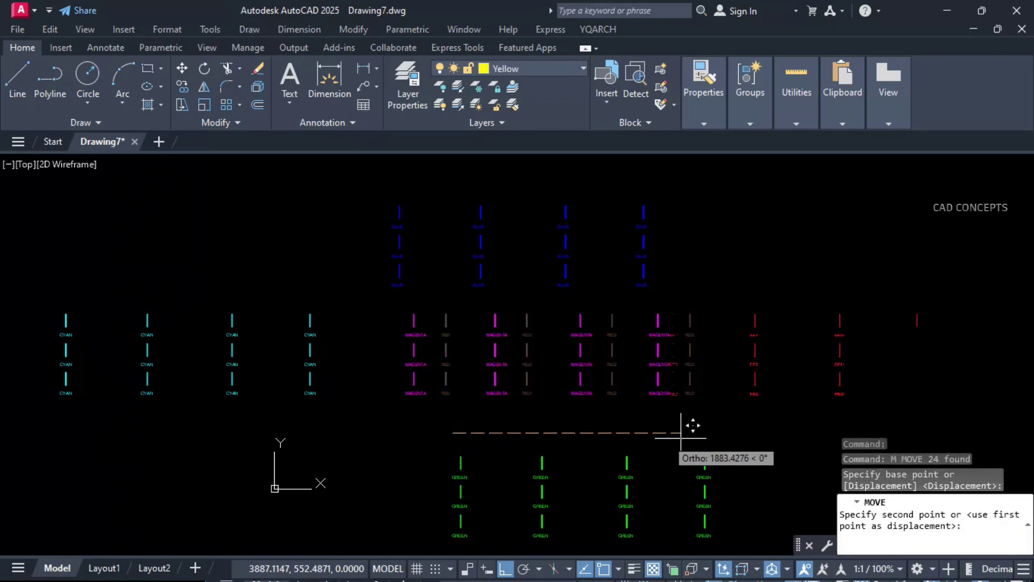
click(683, 434)
- Nudge the same red lines slightly further right using the Previous selection
key(Return)
text(p)
key(Return)
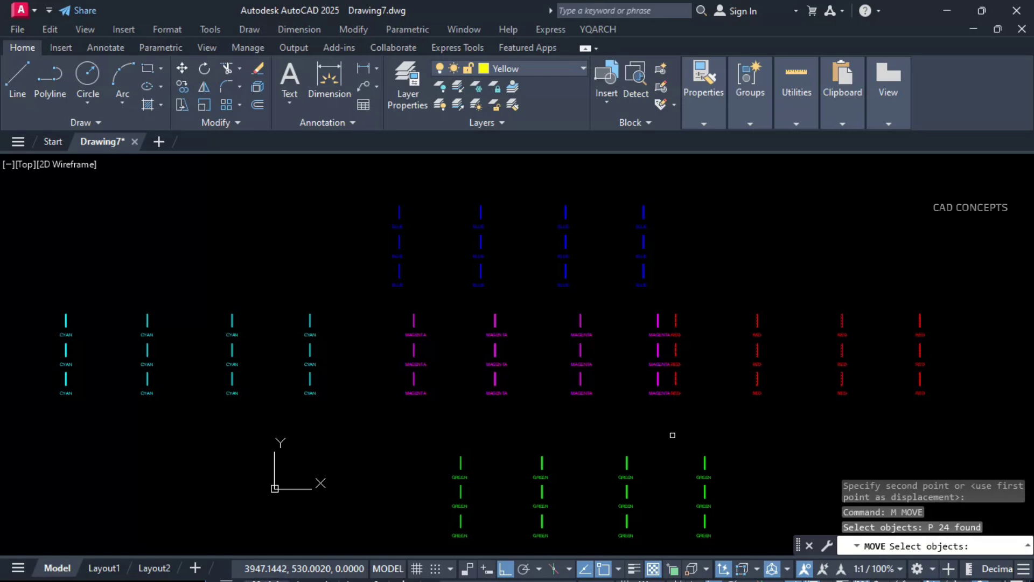
key(Return)
click(659, 427)
click(680, 425)
middle_drag(678, 426, 676, 408)
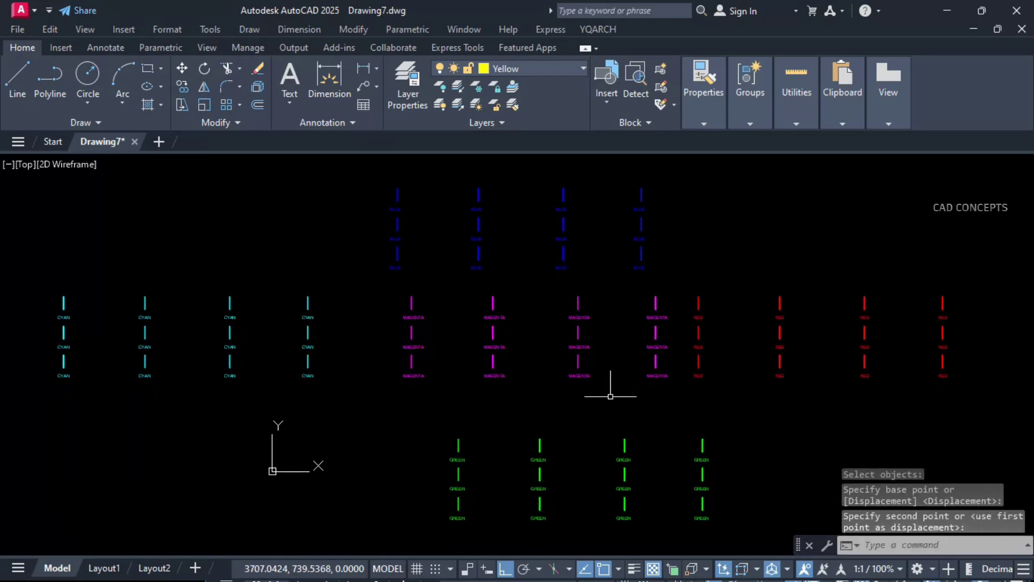
scroll(472, 349, up, 6)
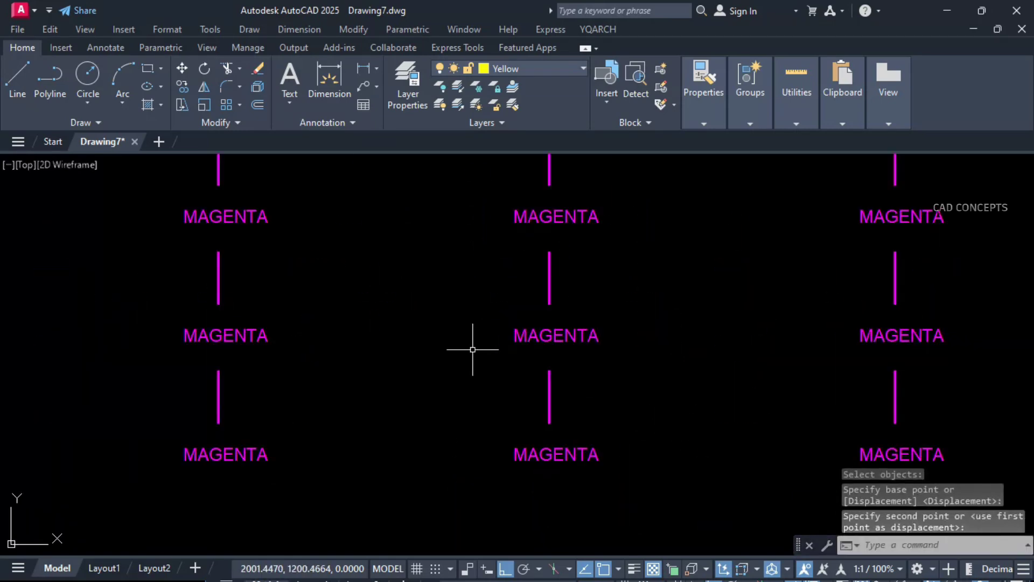
scroll(472, 349, down, 6)
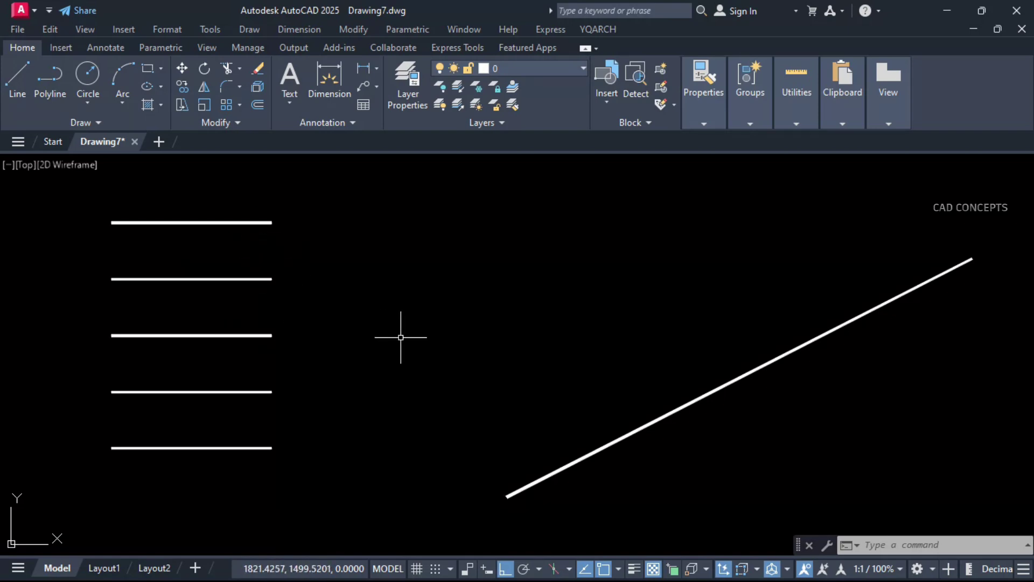
- Run CLVL and set the middle horizontal line's endpoint as the zero level
text(CL)
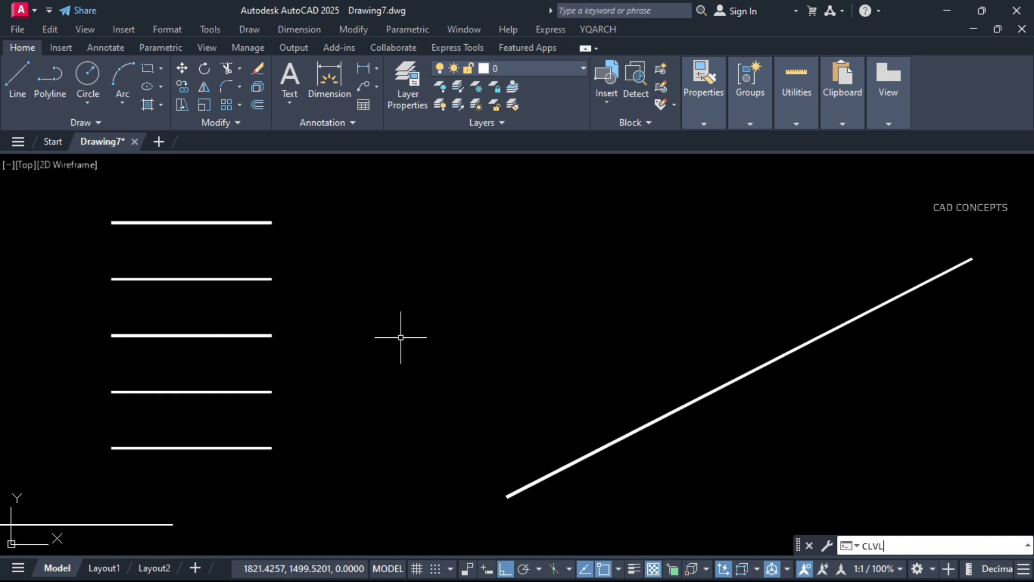
text(VL)
key(Return)
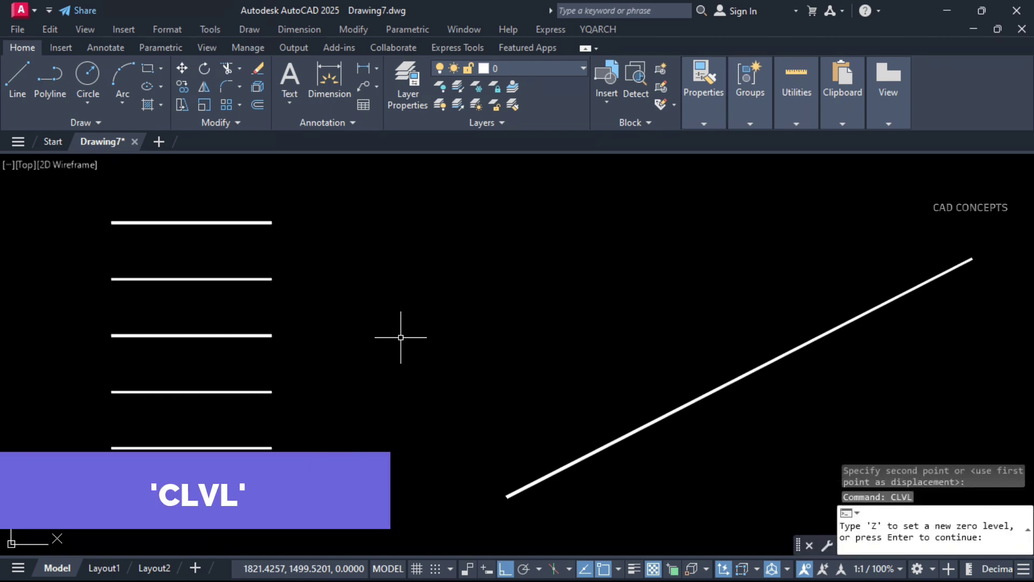
text(Z)
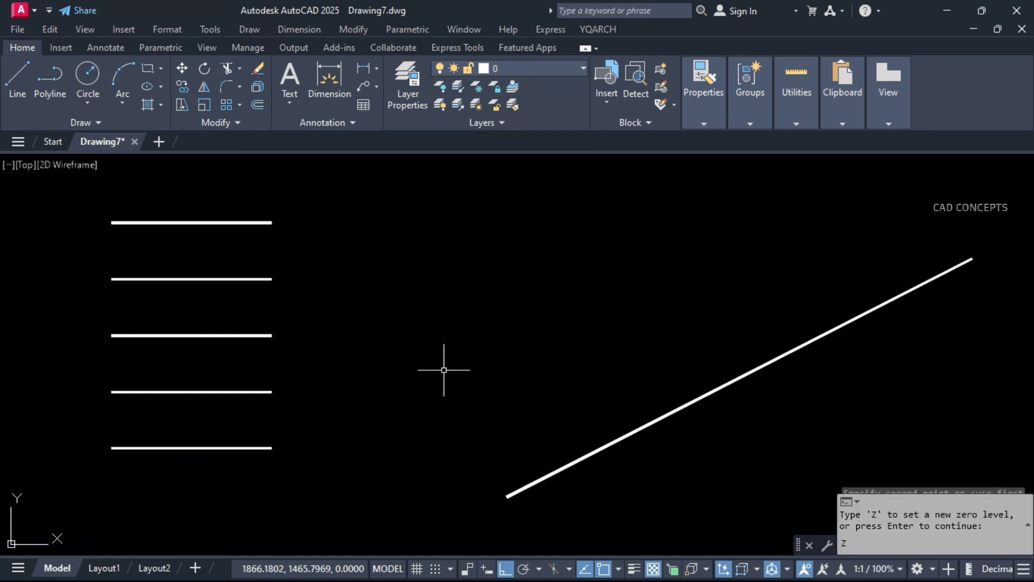
key(Return)
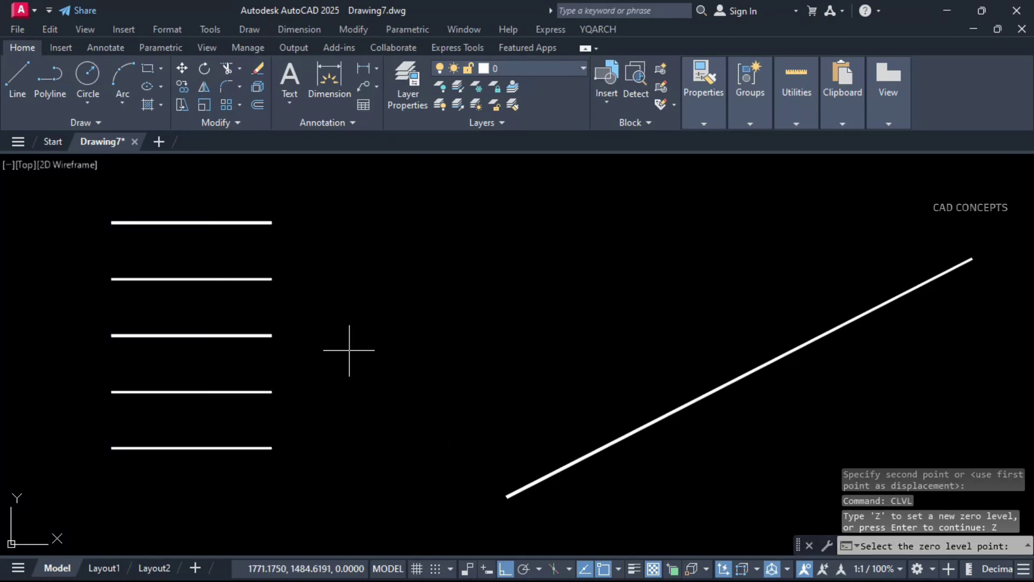
click(271, 335)
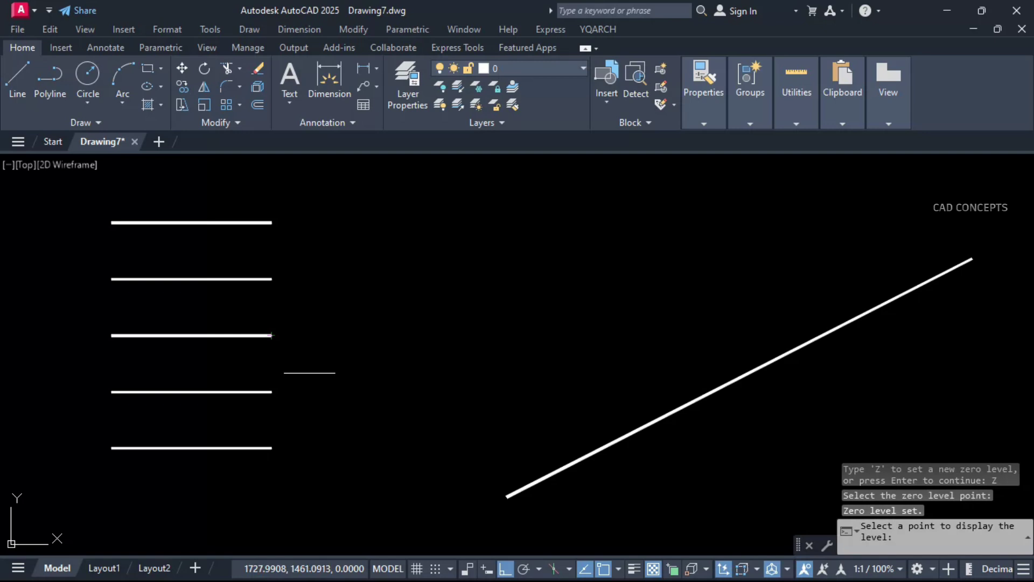
- Place level labels +0, -58.46, -116.92, +58.46 and +116.92 on the five lines
click(272, 335)
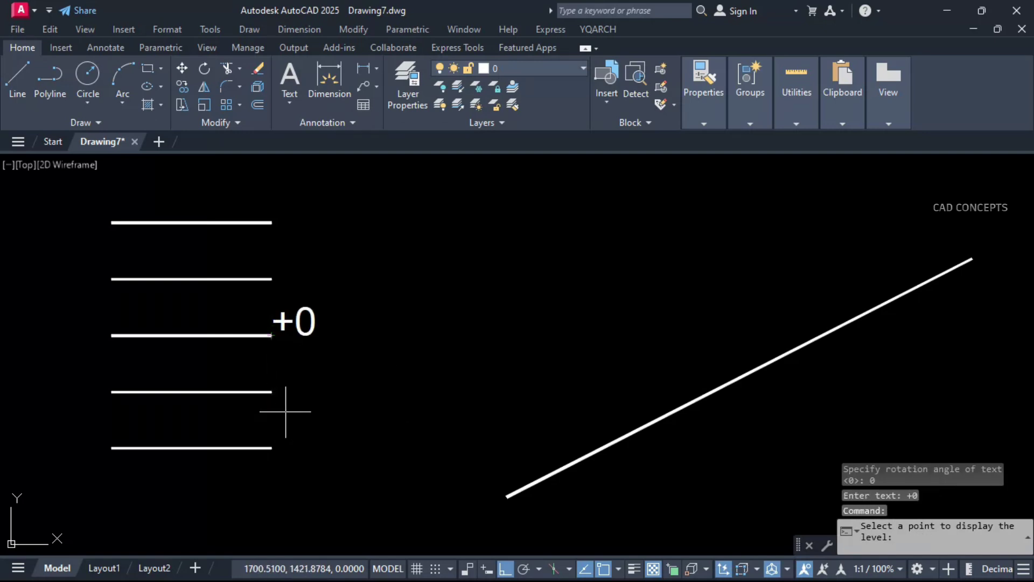
click(272, 391)
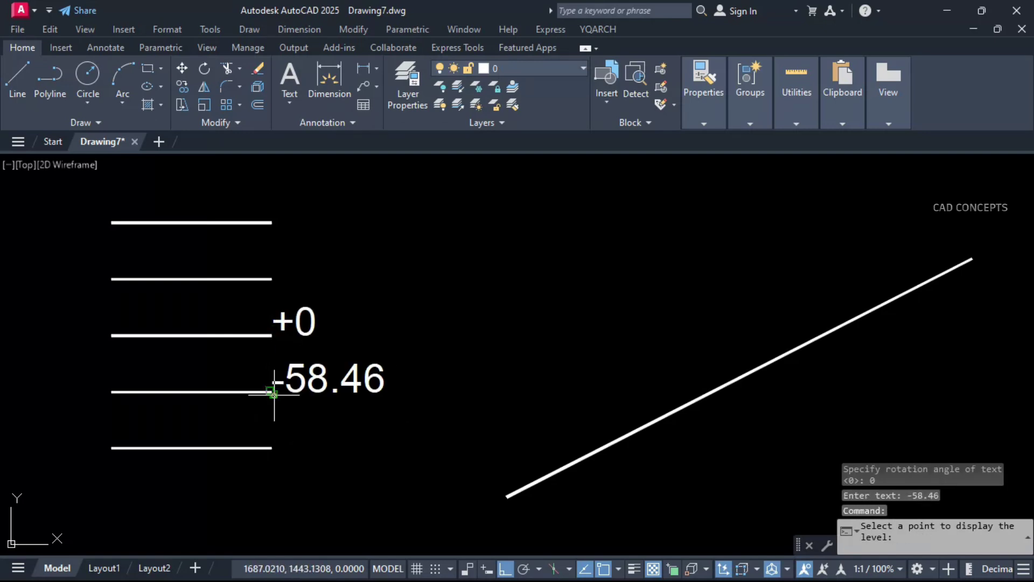
click(272, 448)
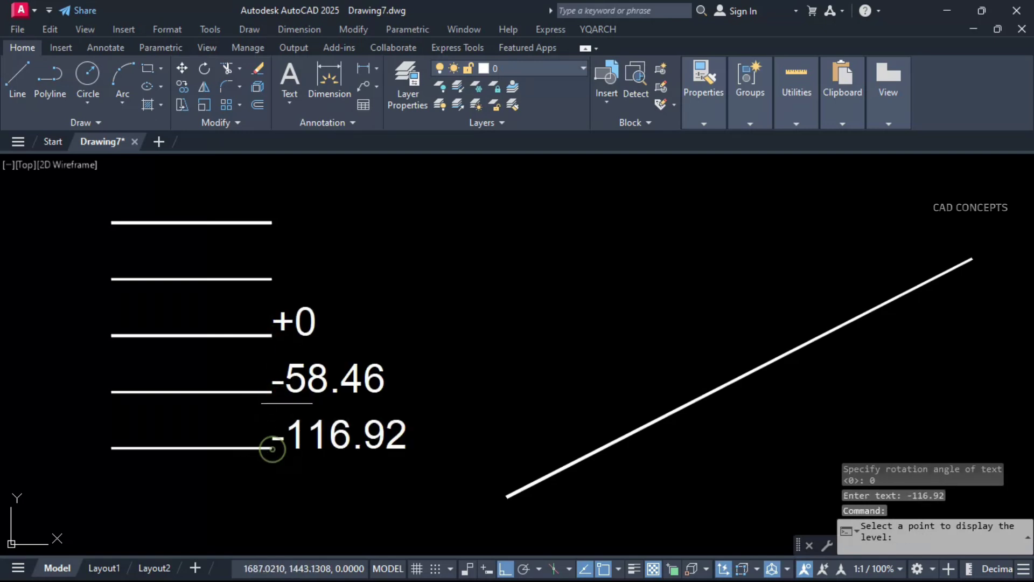
click(272, 279)
click(272, 223)
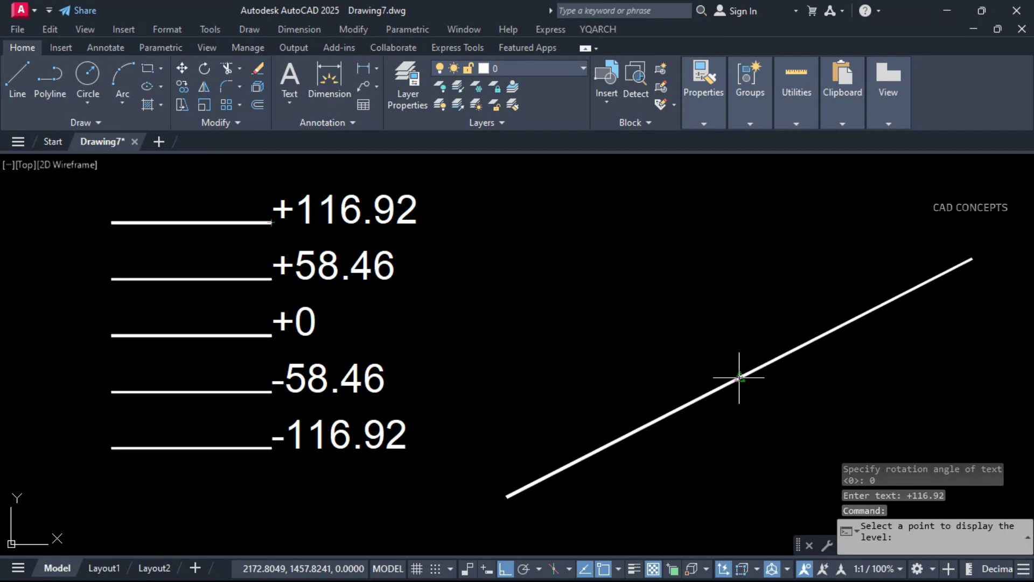
- Rerun CLVL with the sloped line's midpoint as zero, labelling it +0, -123.61 and +123.61
key(Return)
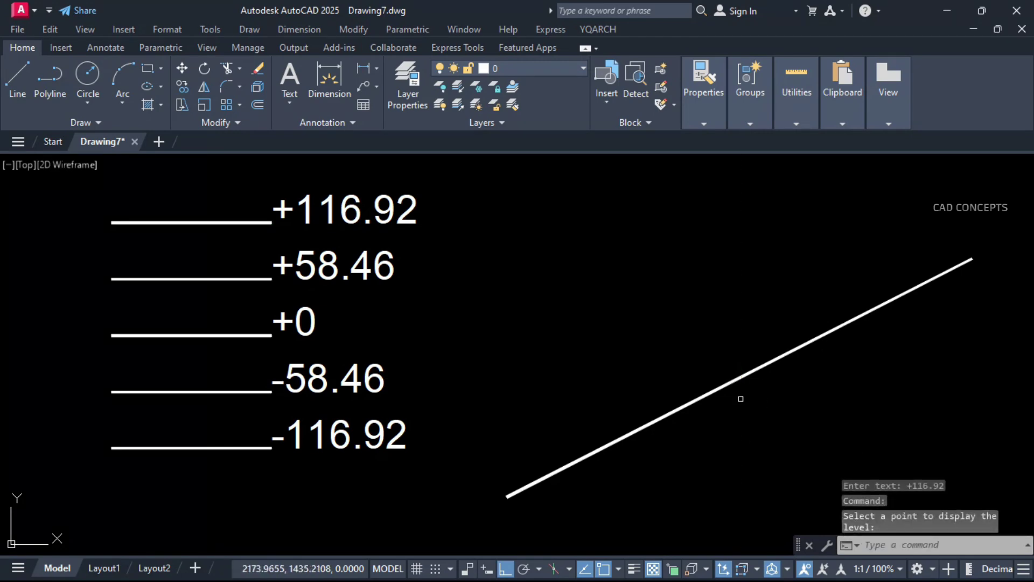
key(Return)
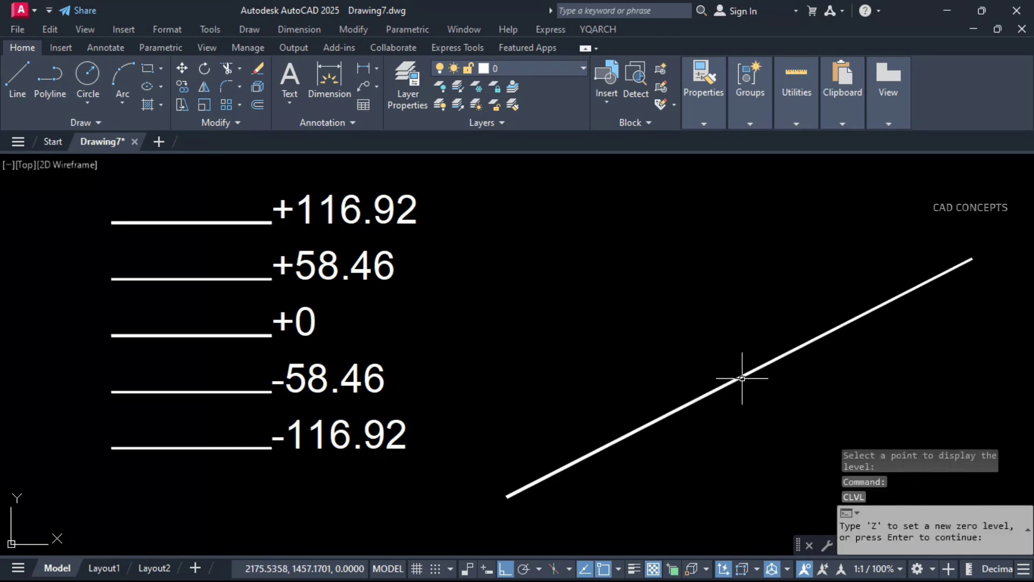
text(Z)
key(Return)
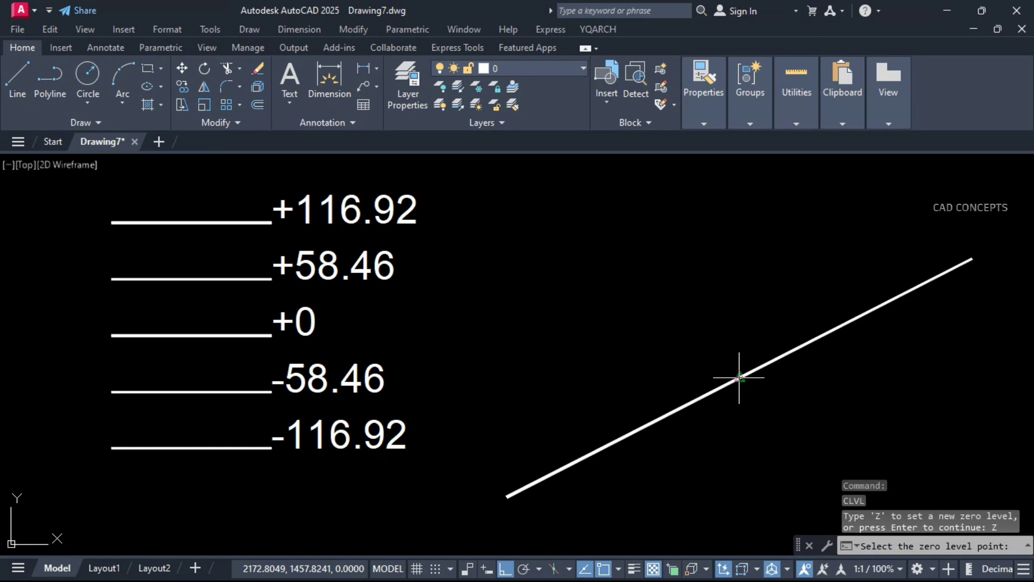
click(740, 378)
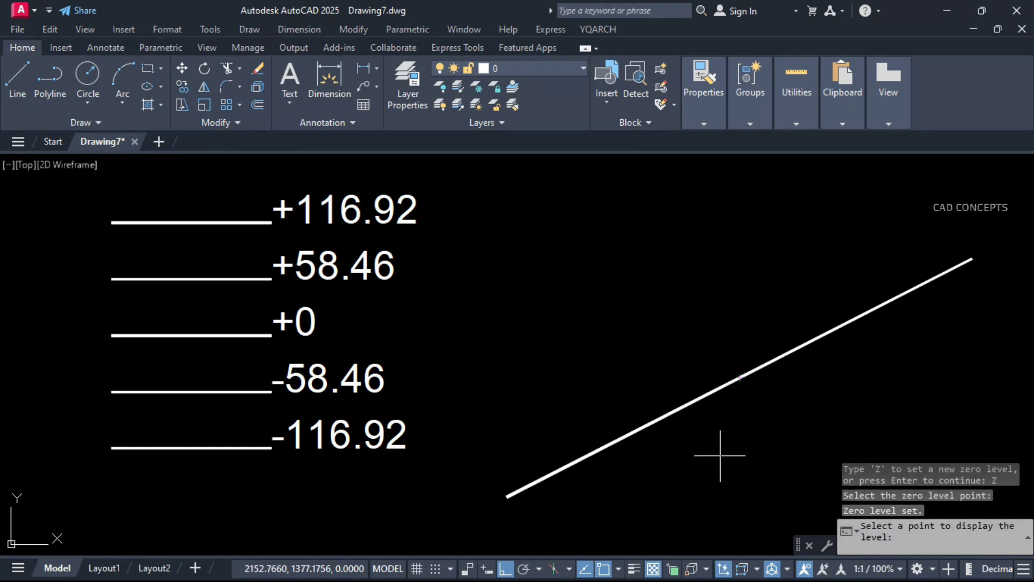
click(739, 379)
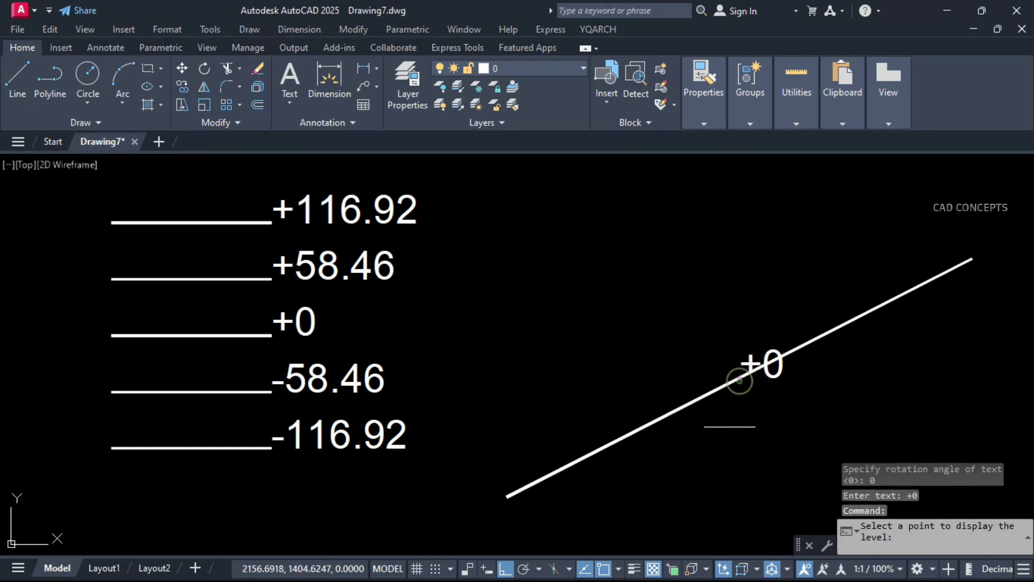
click(506, 497)
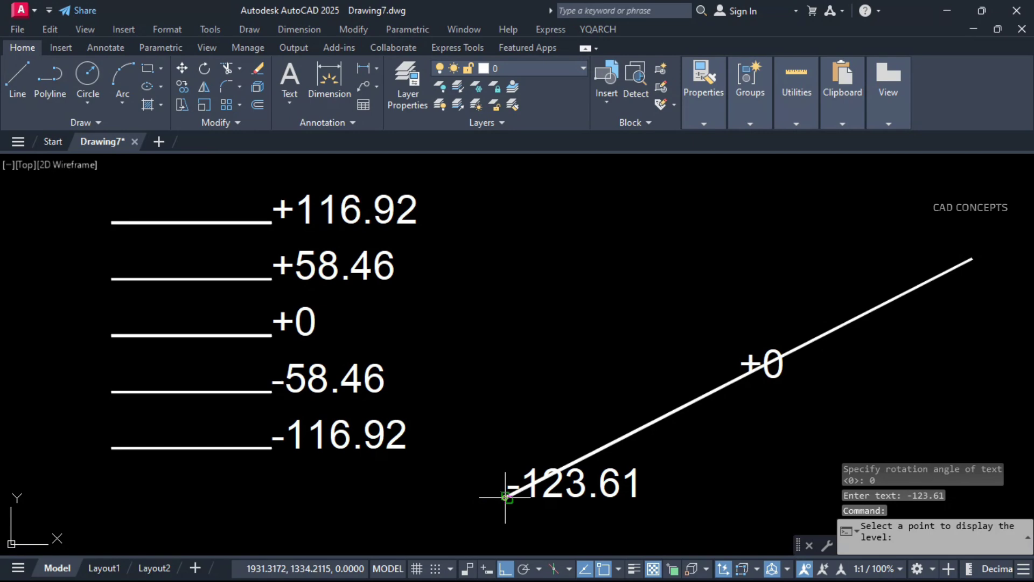
click(965, 263)
middle_drag(892, 387, 826, 404)
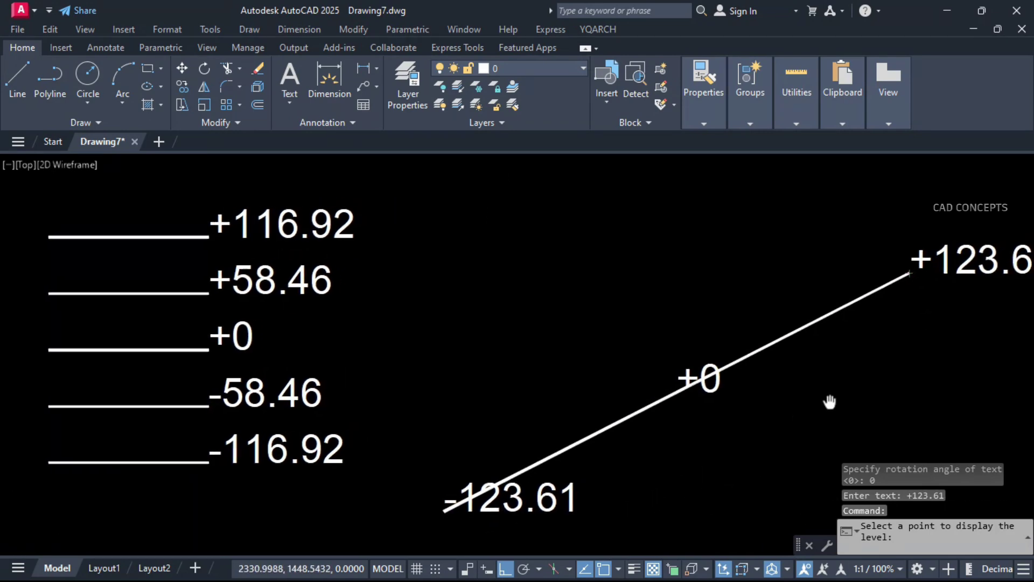
middle_drag(831, 365, 790, 369)
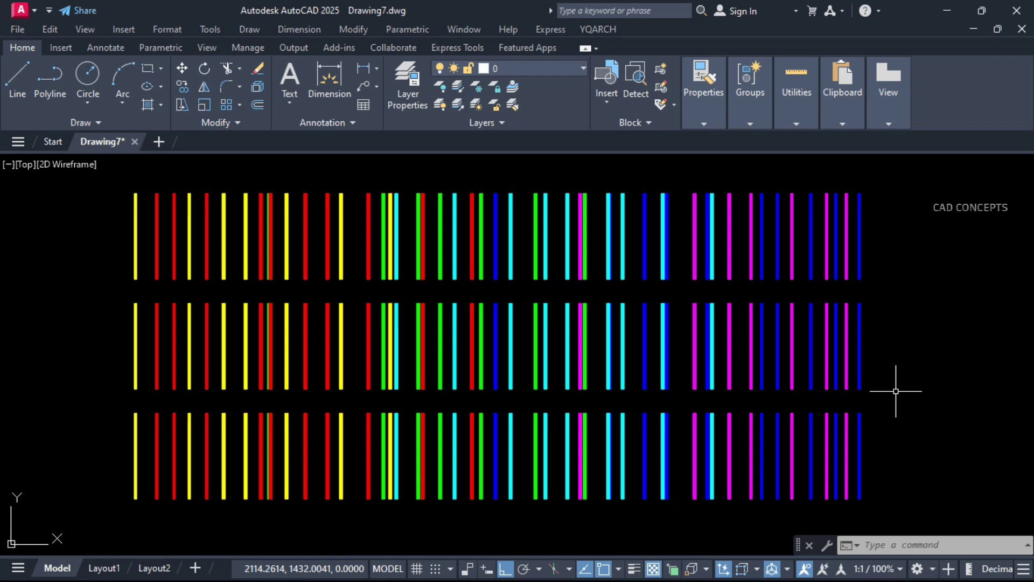
- Select all the coloured lines and check which layers already exist
click(928, 233)
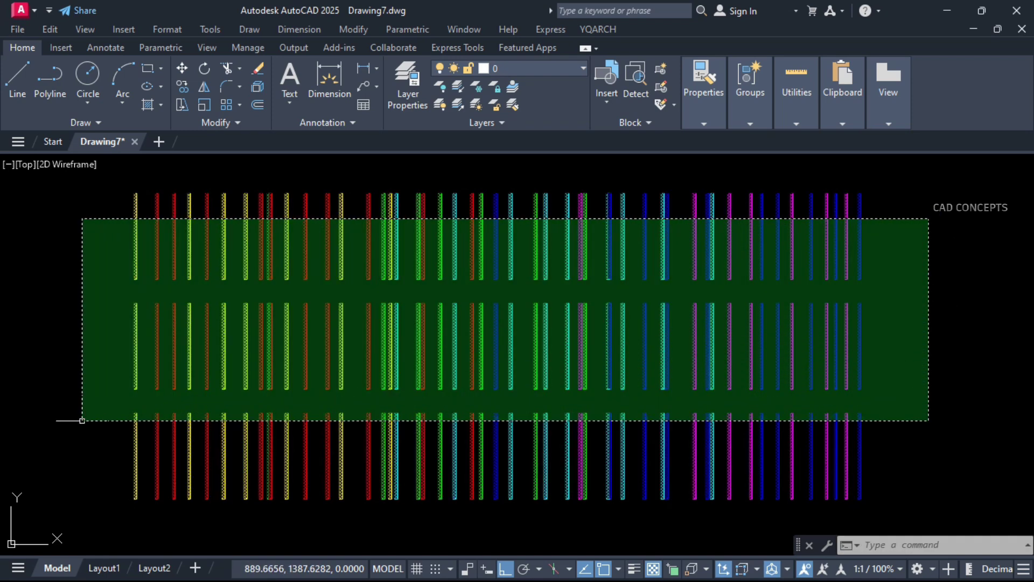
click(81, 420)
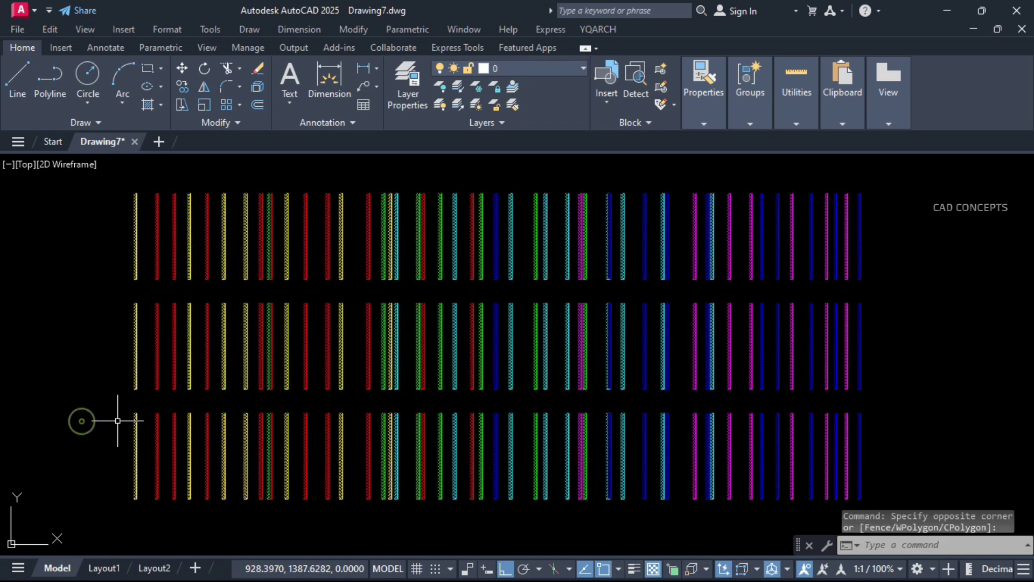
click(564, 62)
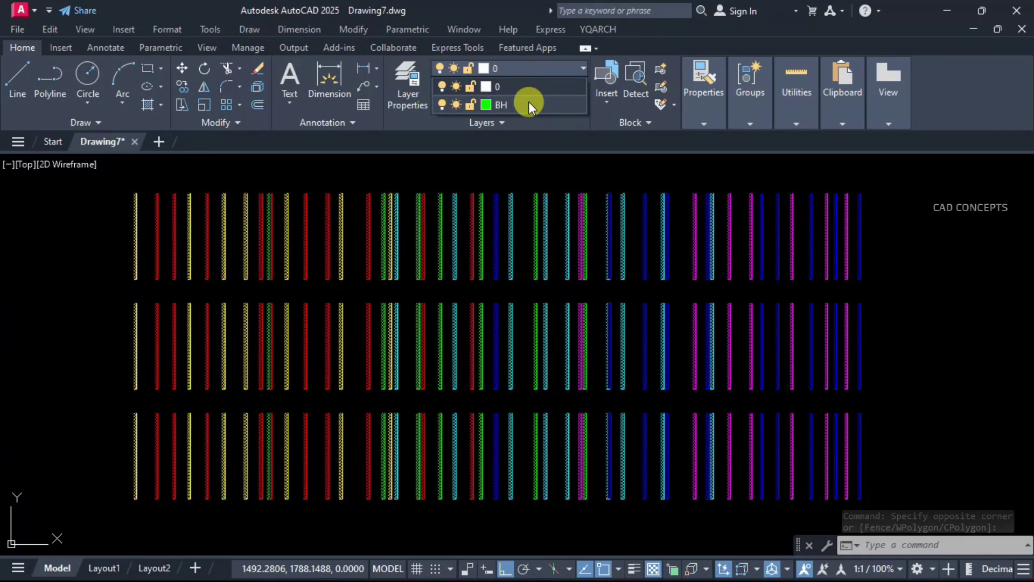
key(Escape)
key(Escape)
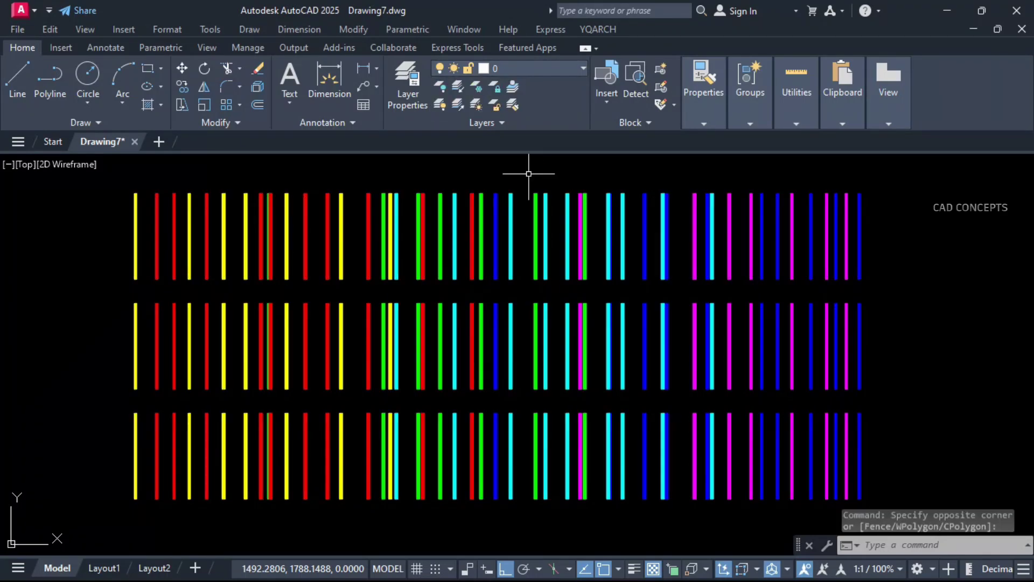
- Run CLAY on all 150 coloured lines to place them on colour-named layers
text(CLAY)
key(Return)
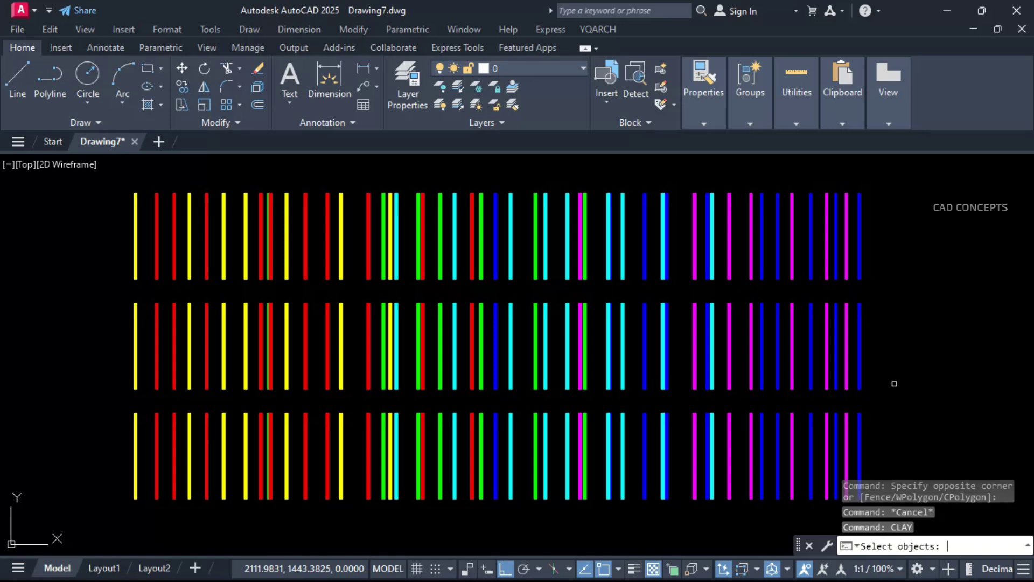
click(909, 262)
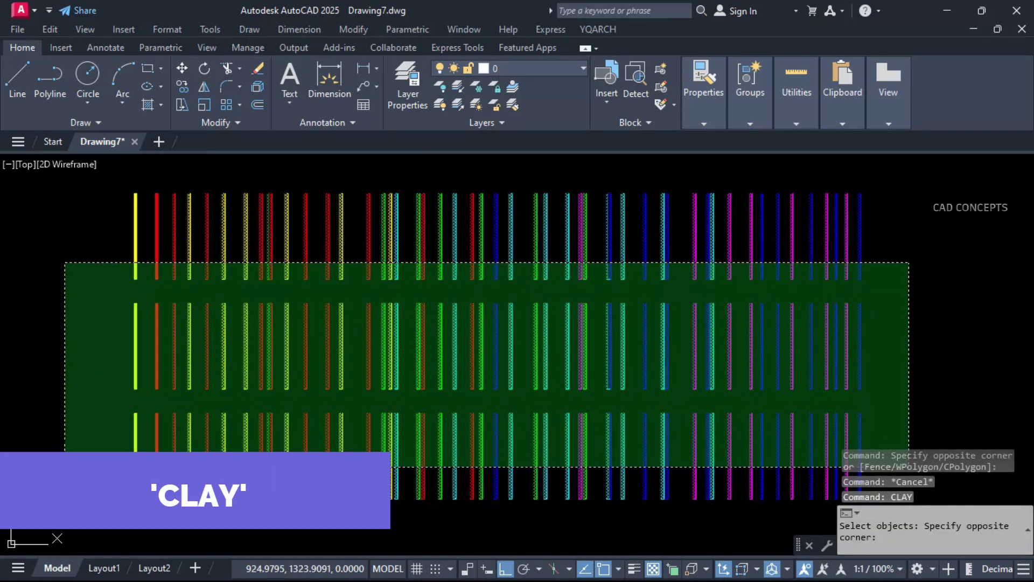
click(62, 488)
key(Return)
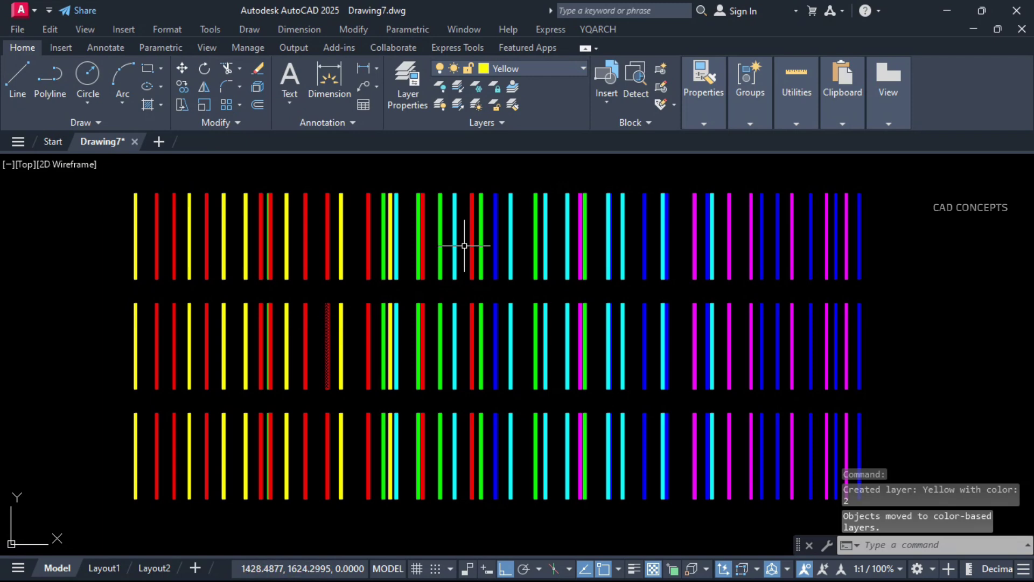
- Toggle the Green and Cyan layers off and back on, then turn off Blue and BH
click(570, 69)
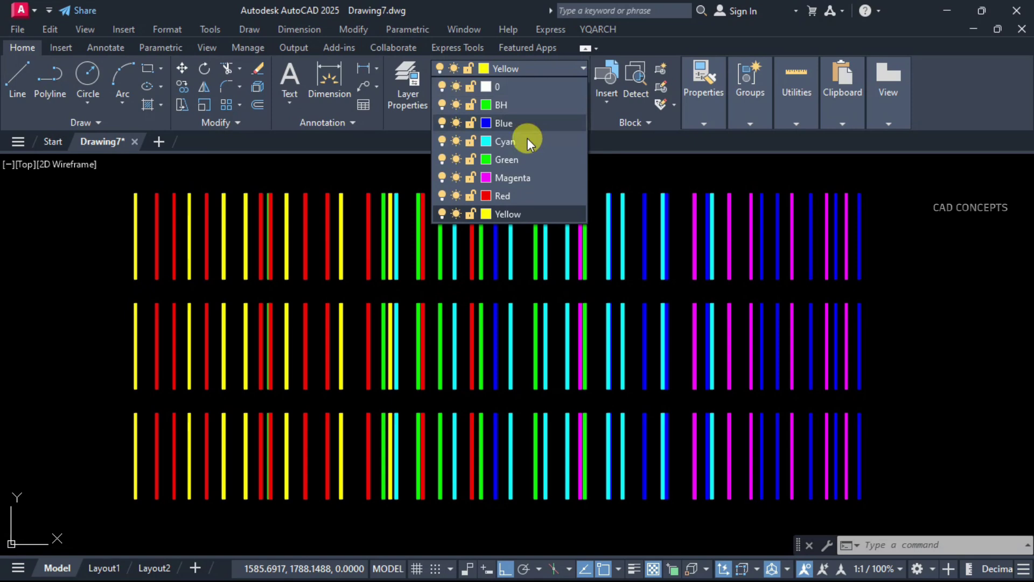
click(439, 158)
click(439, 158)
click(441, 177)
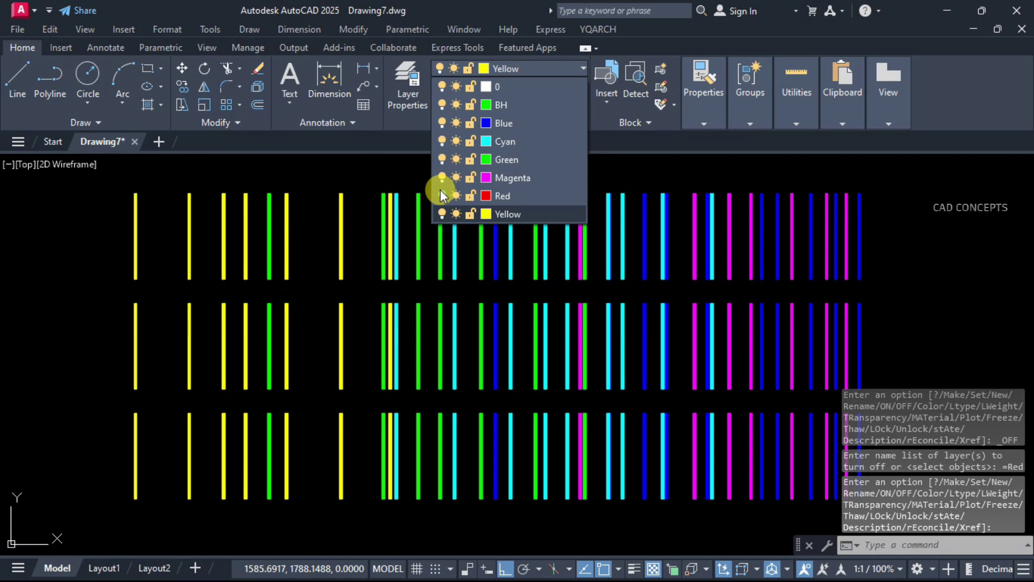
click(441, 141)
click(442, 141)
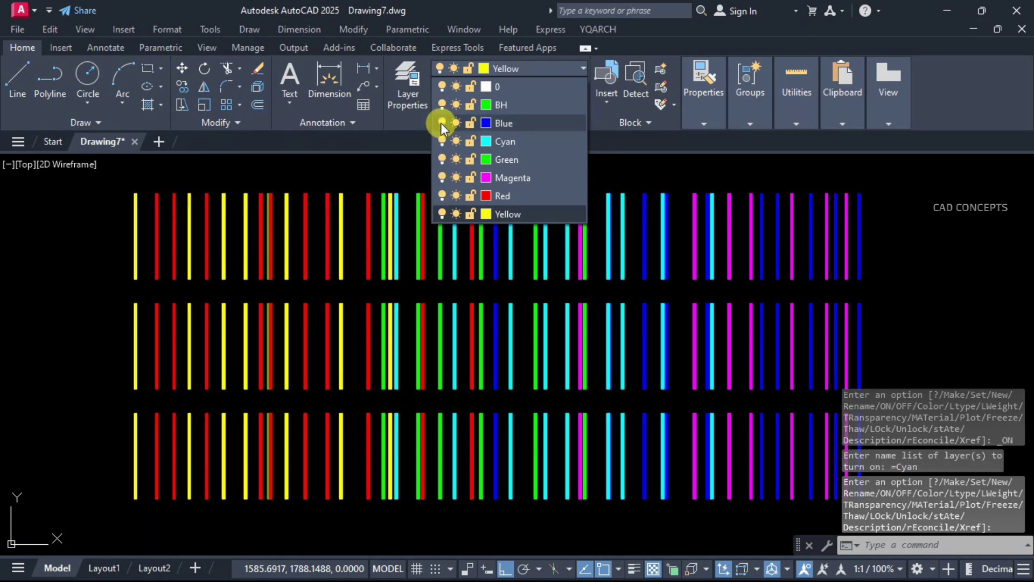
click(440, 122)
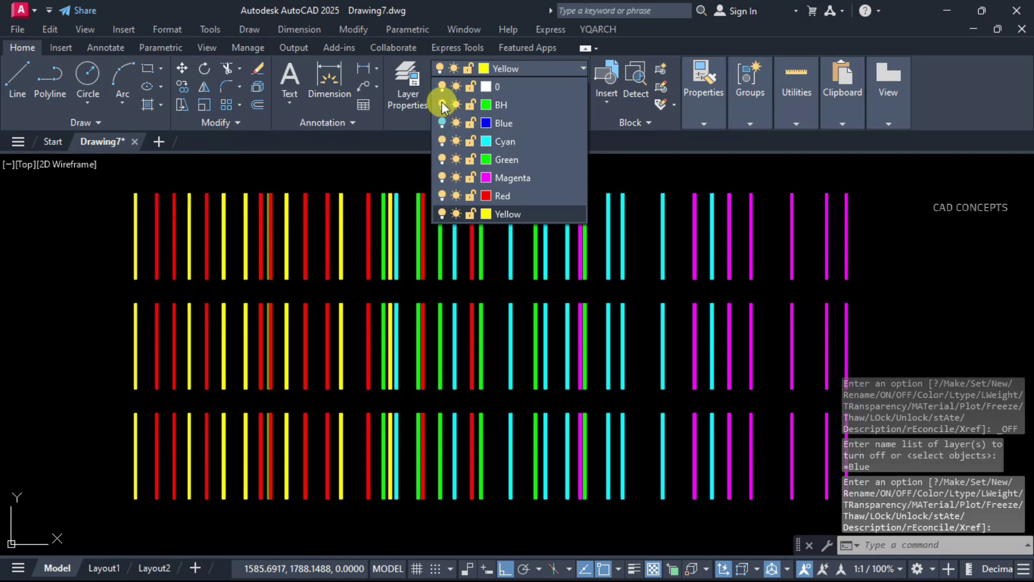
click(442, 97)
- Turn off Cyan, Green, Magenta, Red and the current Yellow layer, confirming the warning
click(499, 68)
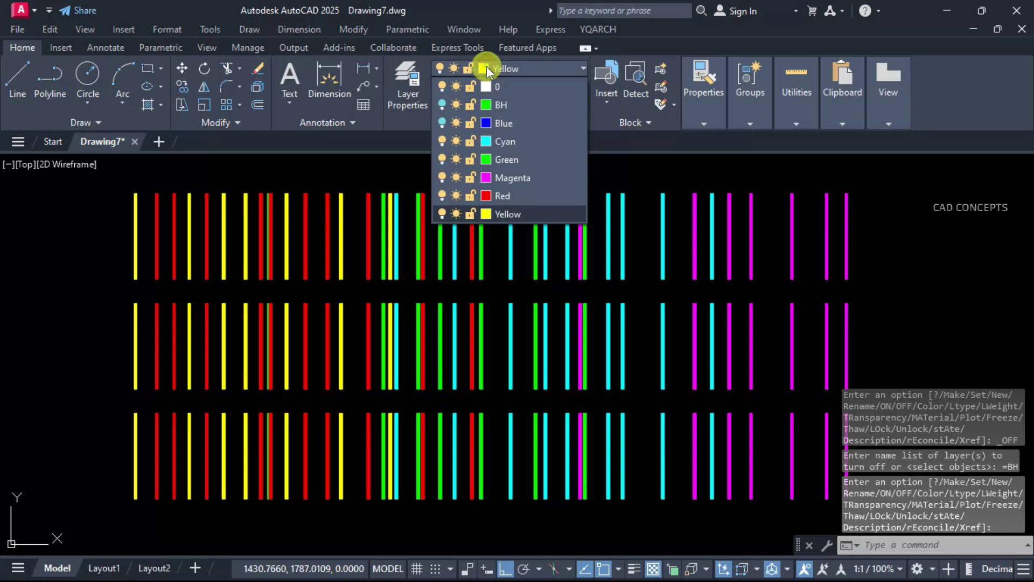
click(443, 140)
click(441, 160)
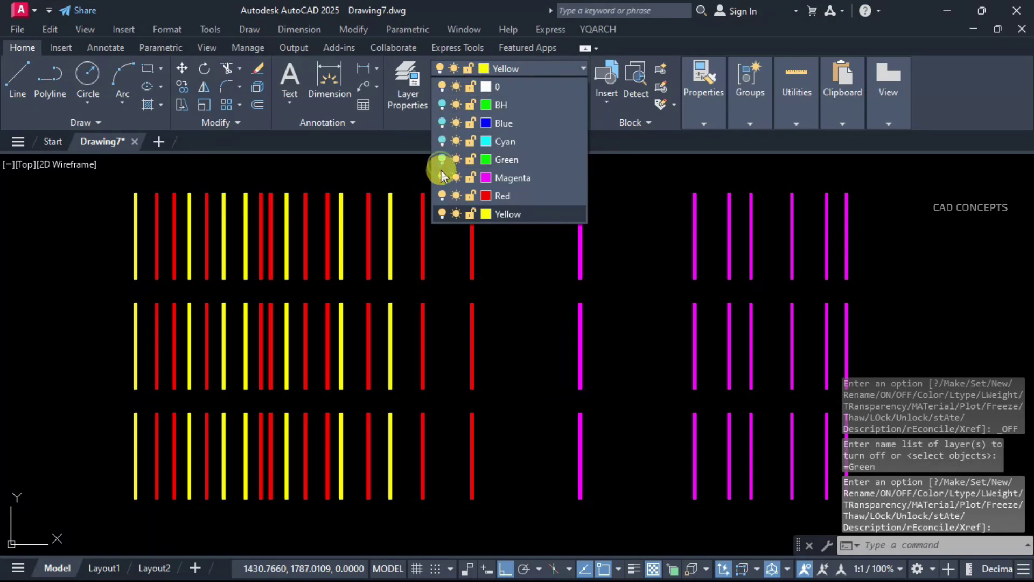
click(441, 179)
click(440, 195)
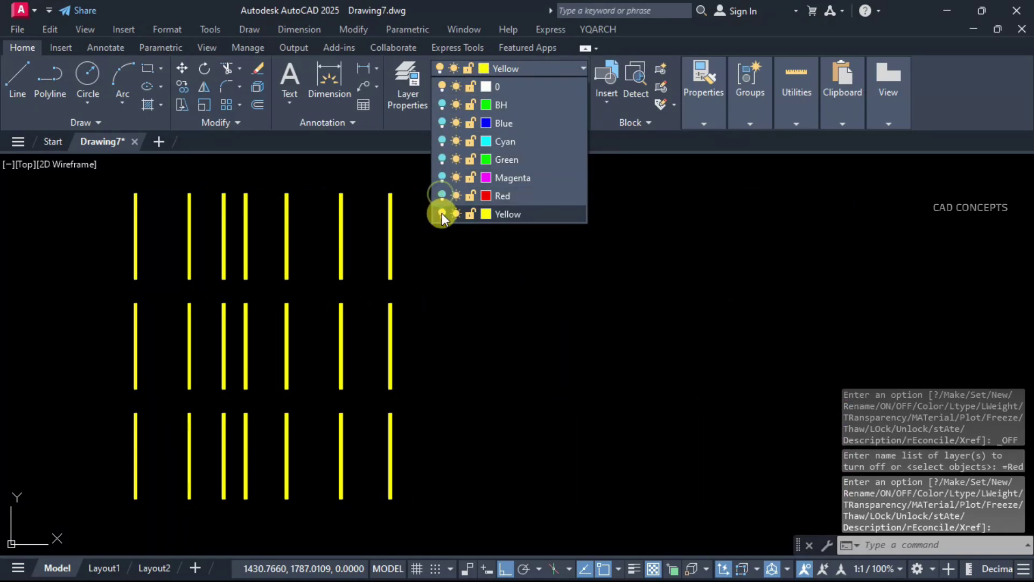
click(441, 213)
click(432, 268)
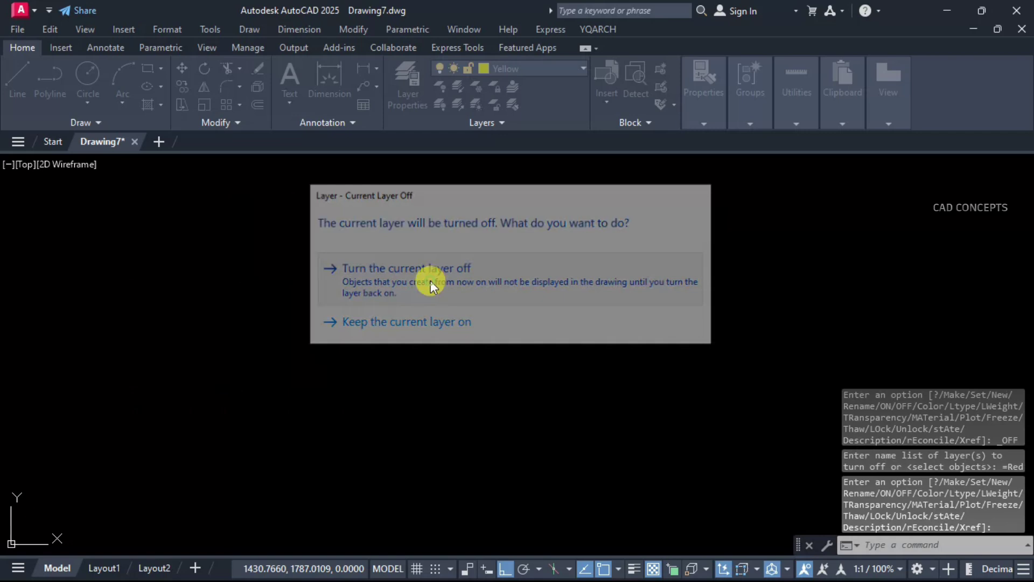
- Turn the BH, Blue, Cyan, Green, Magenta and Red layers back on
click(537, 68)
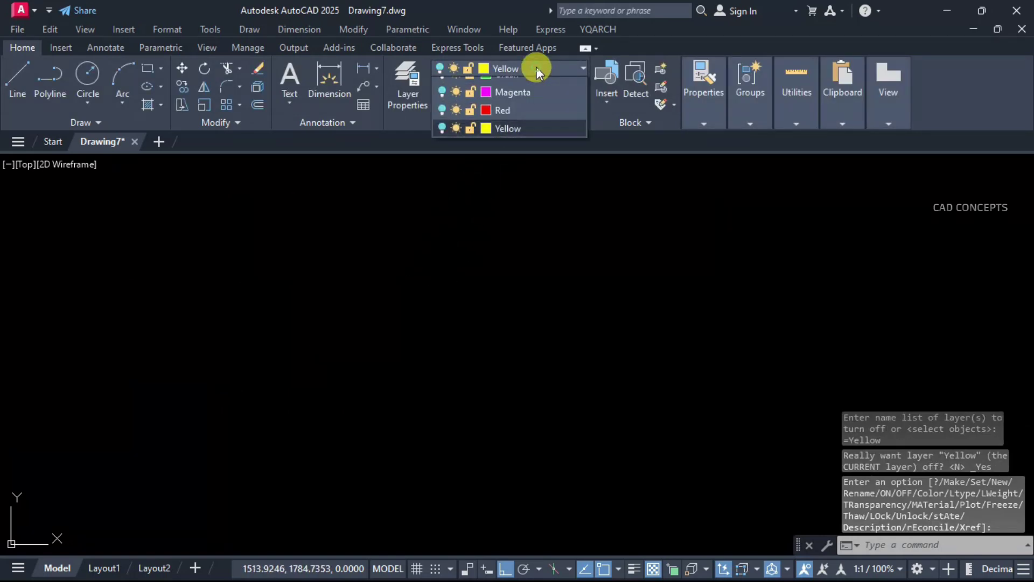
click(443, 105)
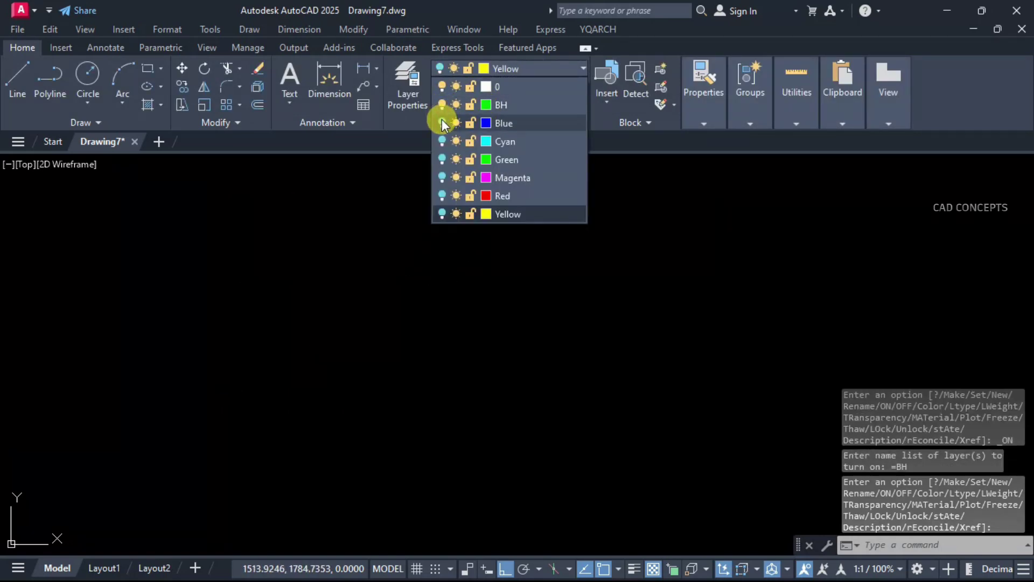
click(442, 122)
click(442, 141)
click(442, 160)
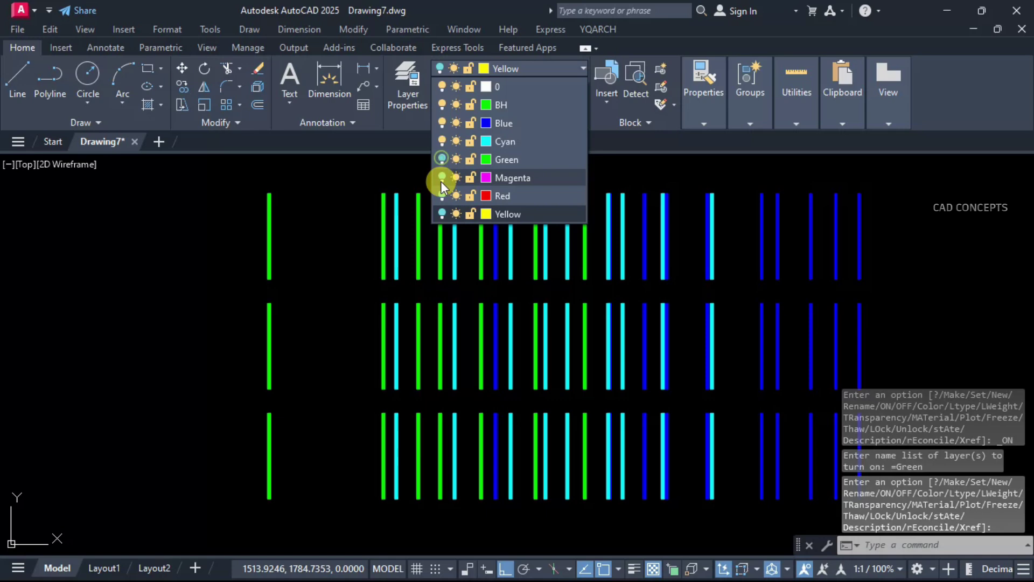
click(442, 178)
click(442, 195)
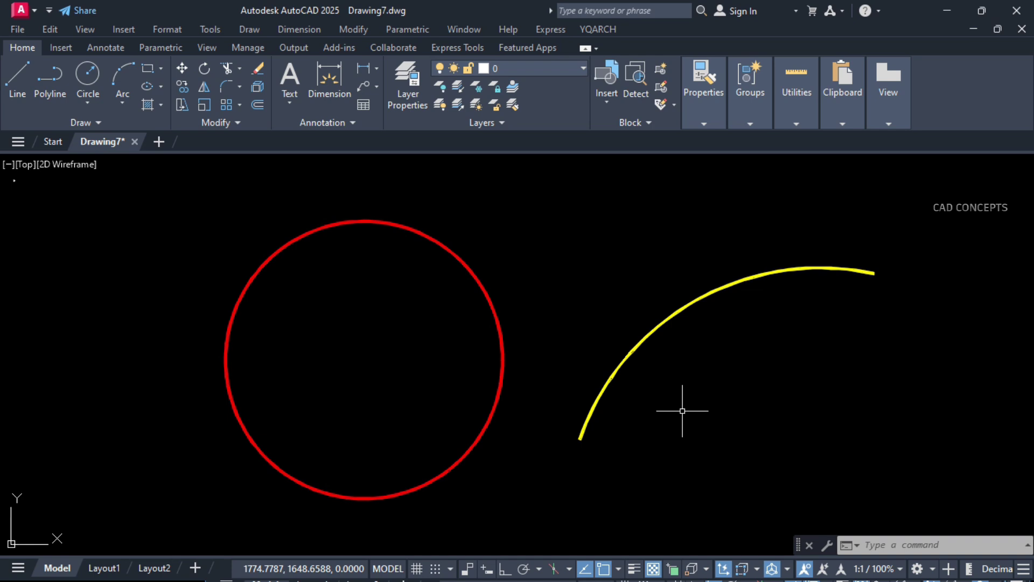
- Label the yellow arc with CRD as R = 382.09 ø = 764.18
text(CRD)
key(Return)
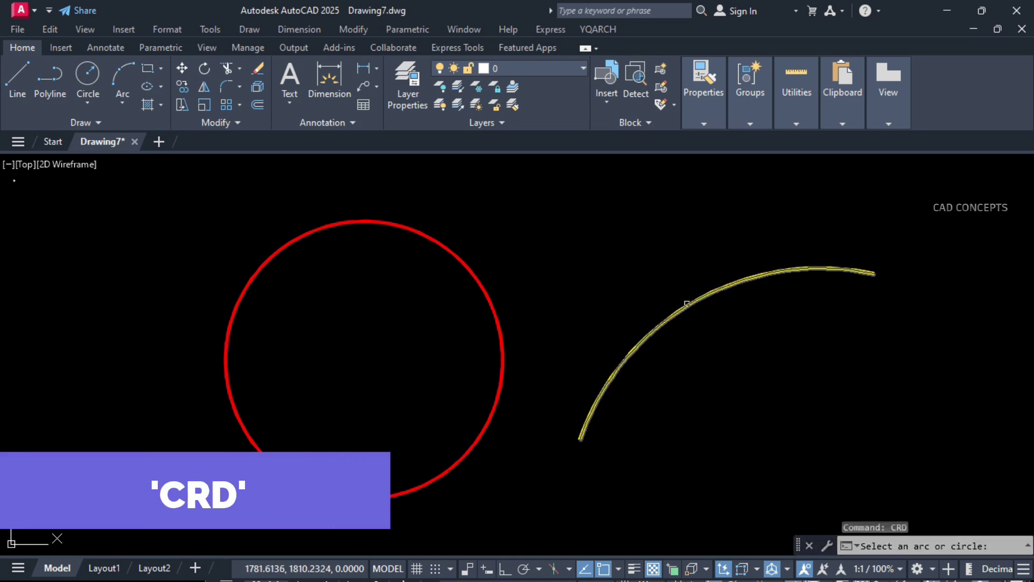
click(687, 303)
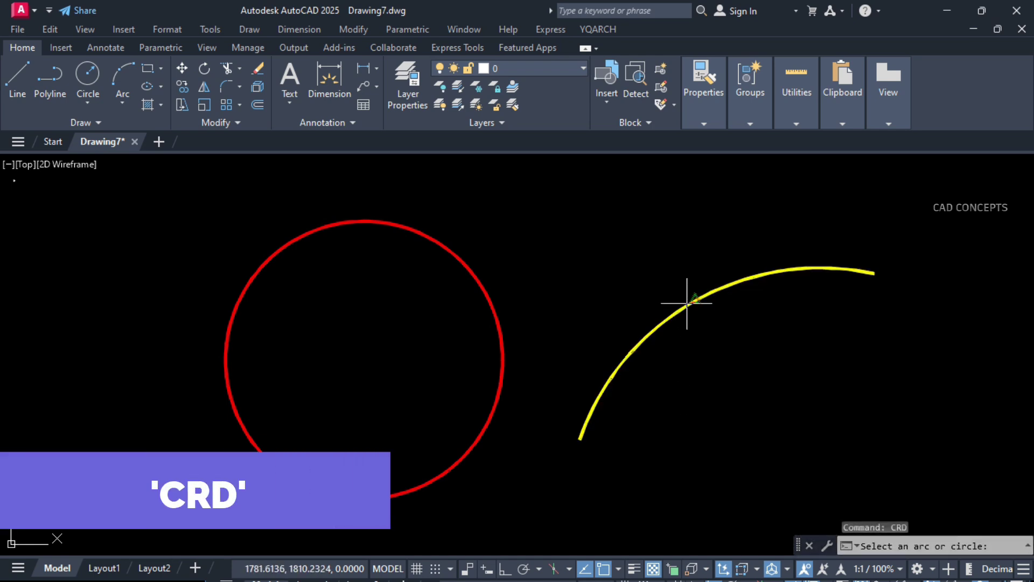
click(618, 440)
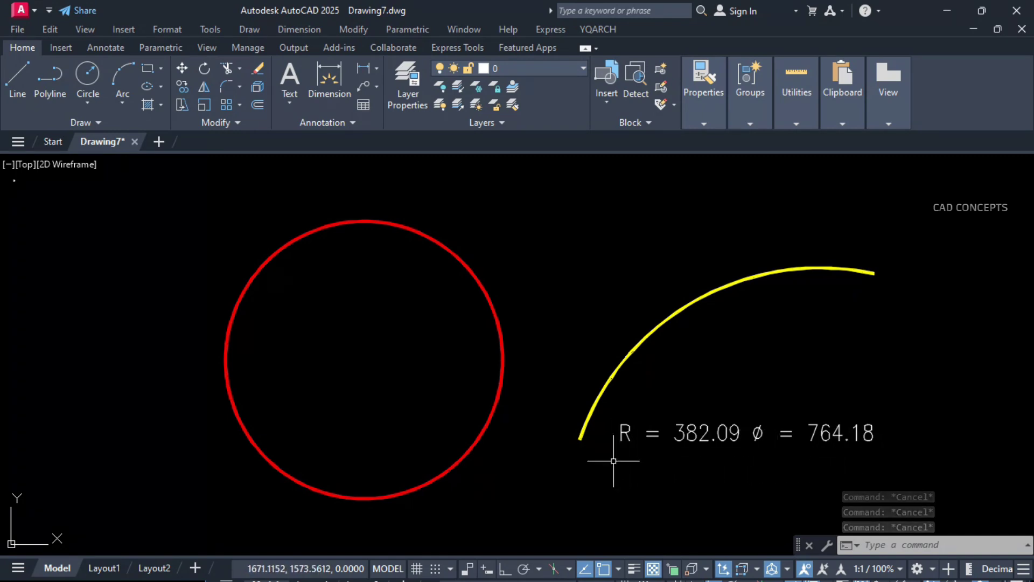
- Label the red circle with its radius and diameter text placed below it
text(crd)
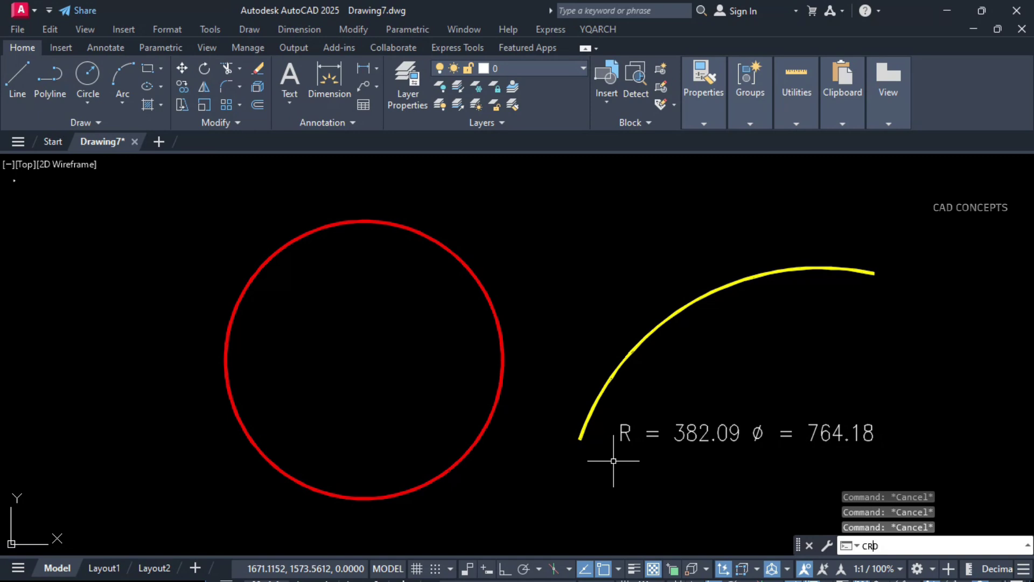
key(Return)
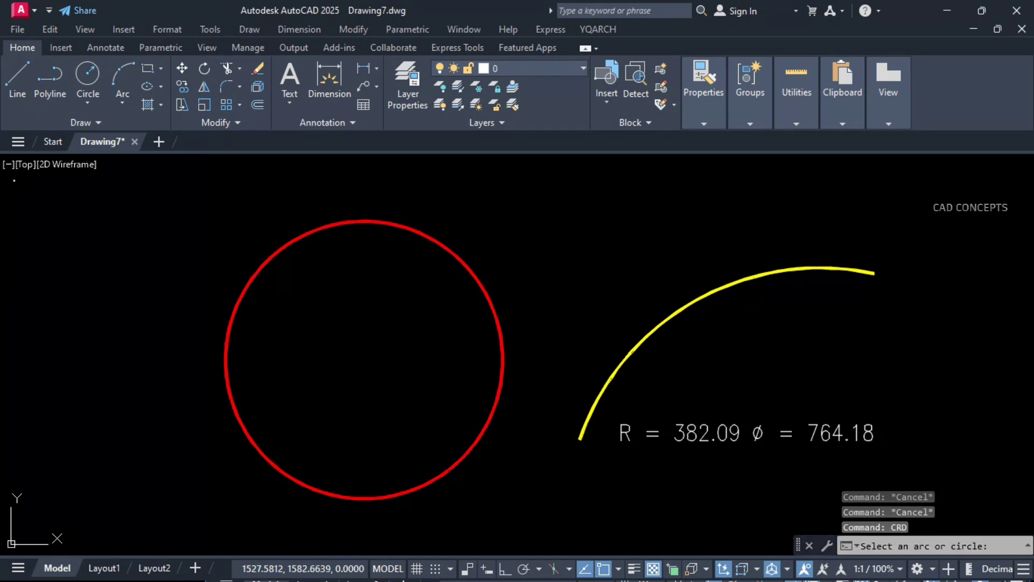
click(480, 442)
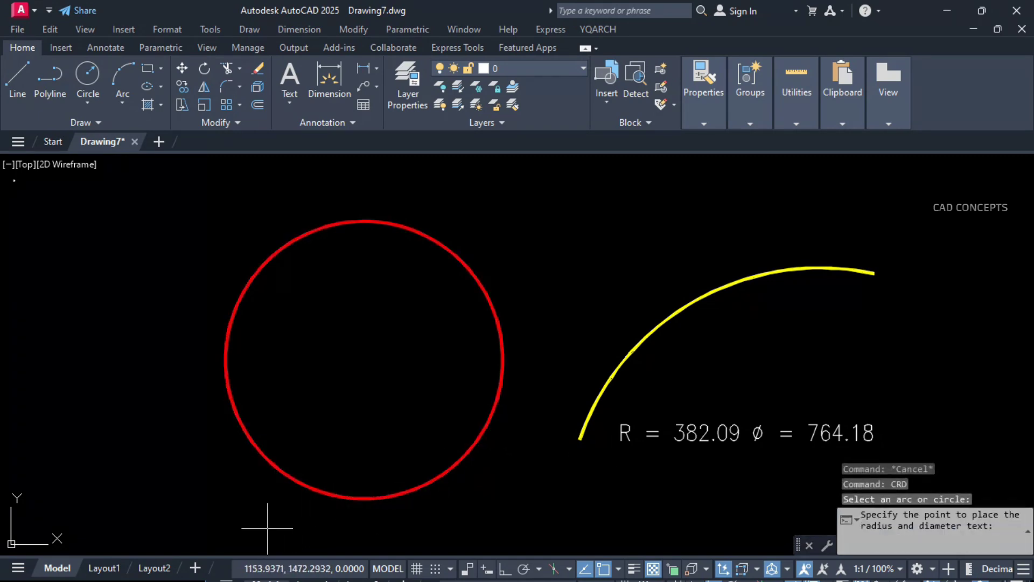
click(249, 536)
key(Escape)
key(Escape)
key(Escape)
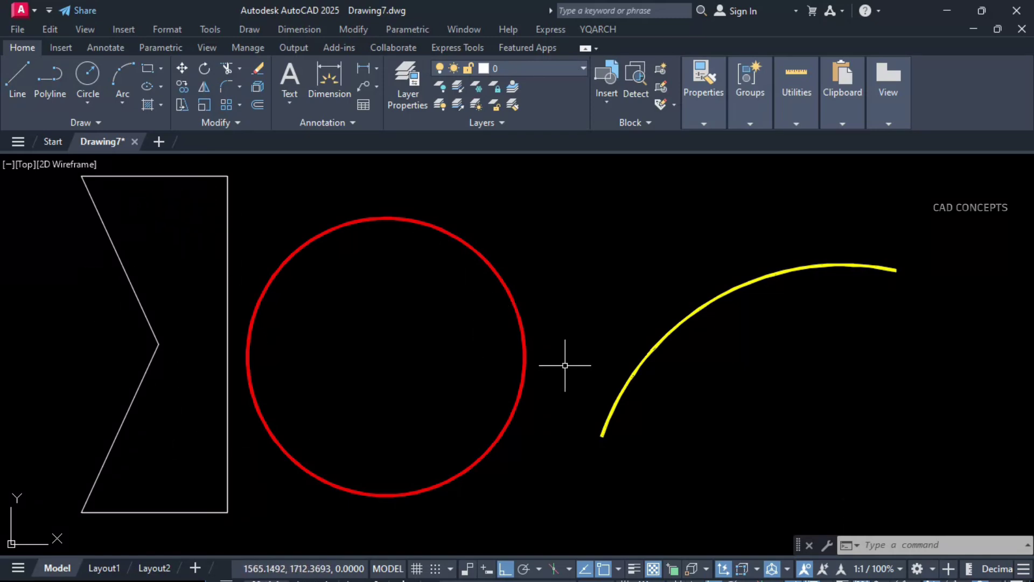
- Use DILL to place lengths 553.66 on the arc, 1301.23 in the circle, 1501.01 on the polyline
text(DILL)
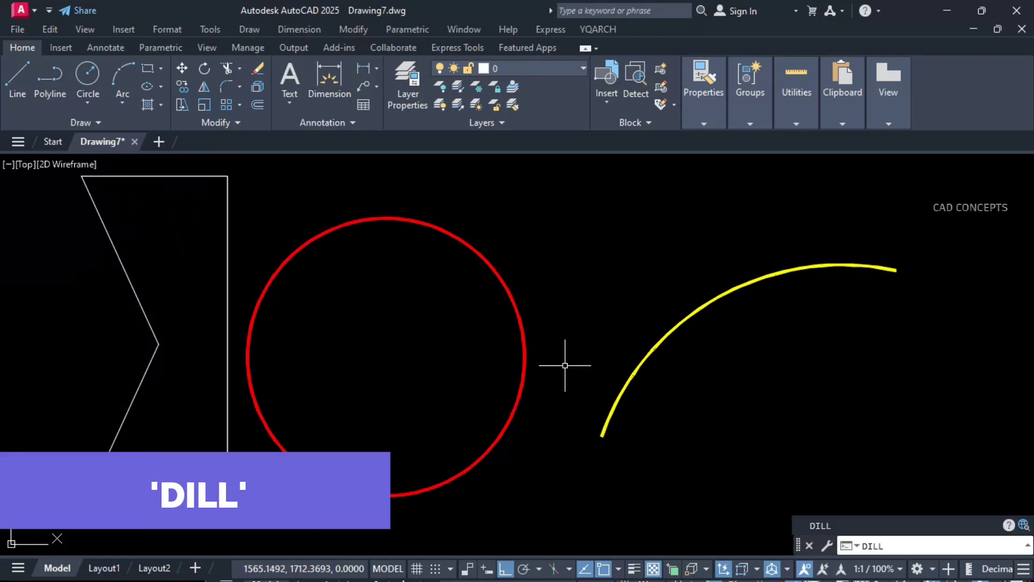
key(Return)
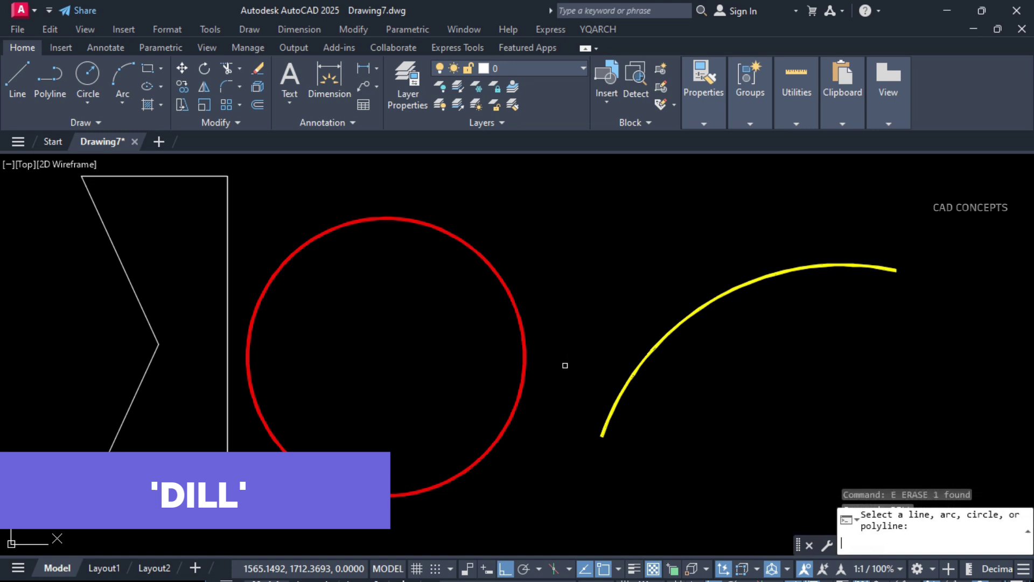
click(709, 307)
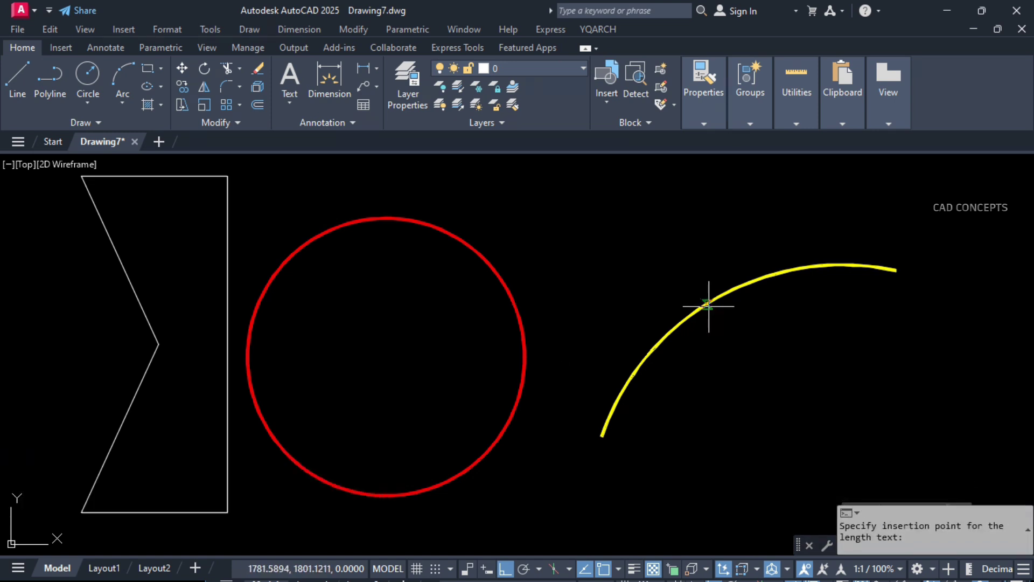
click(689, 349)
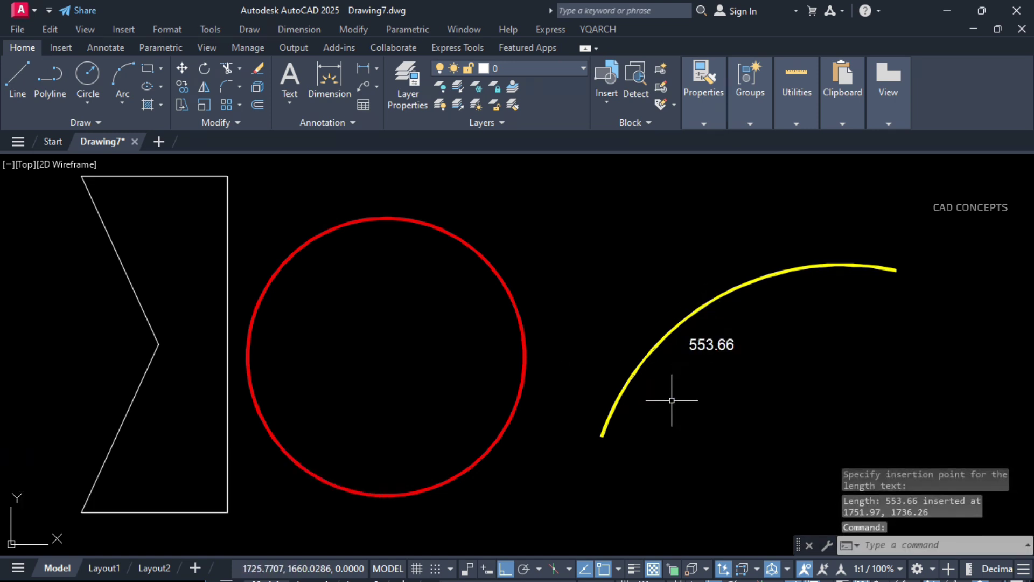
key(Return)
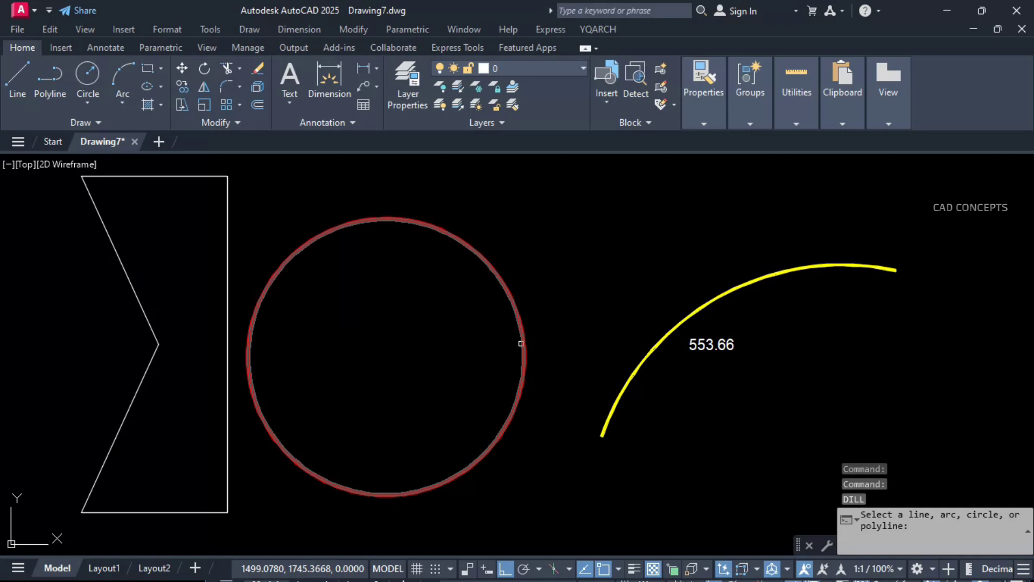
click(521, 344)
click(365, 358)
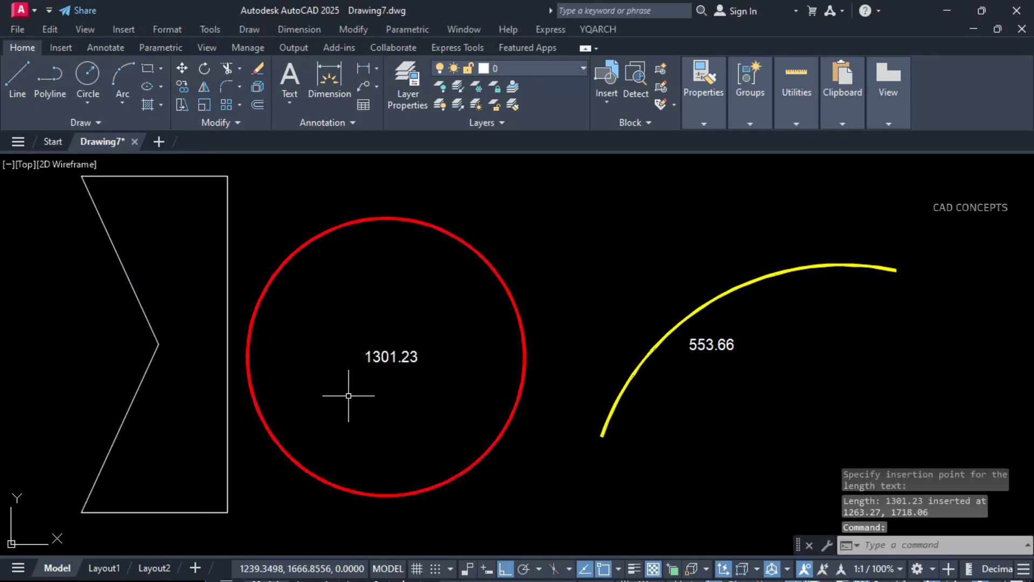
key(Return)
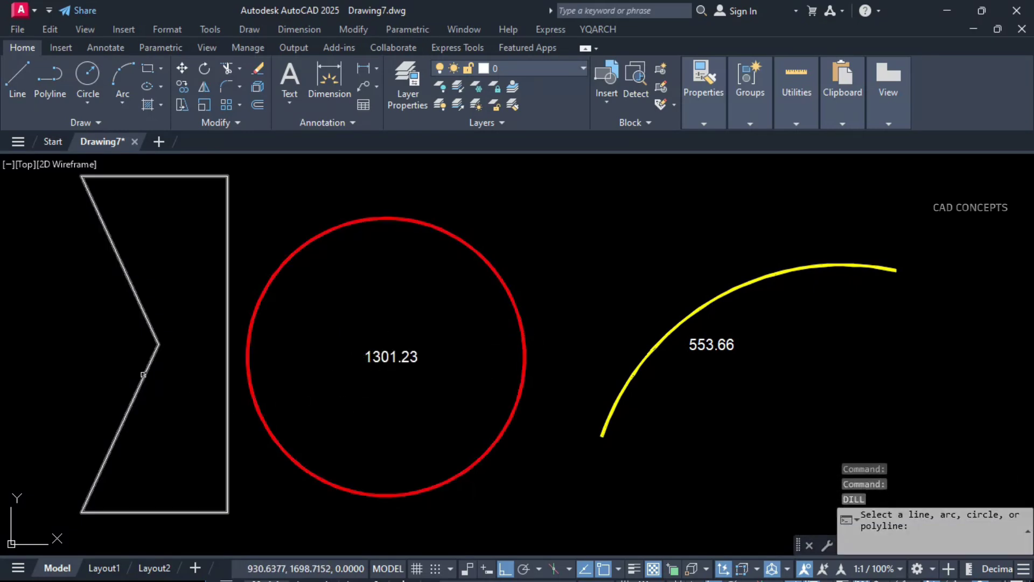
click(155, 348)
click(142, 447)
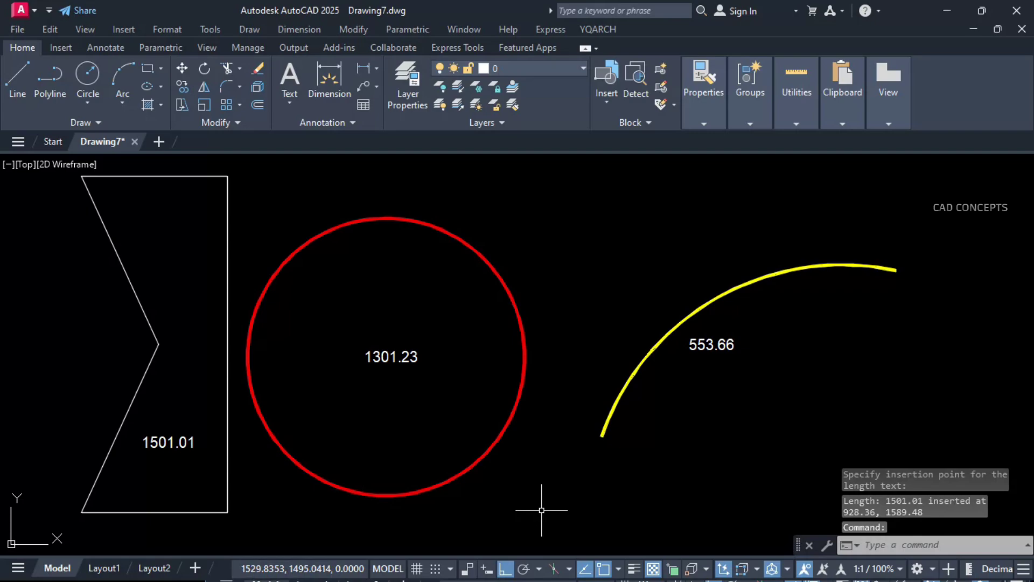